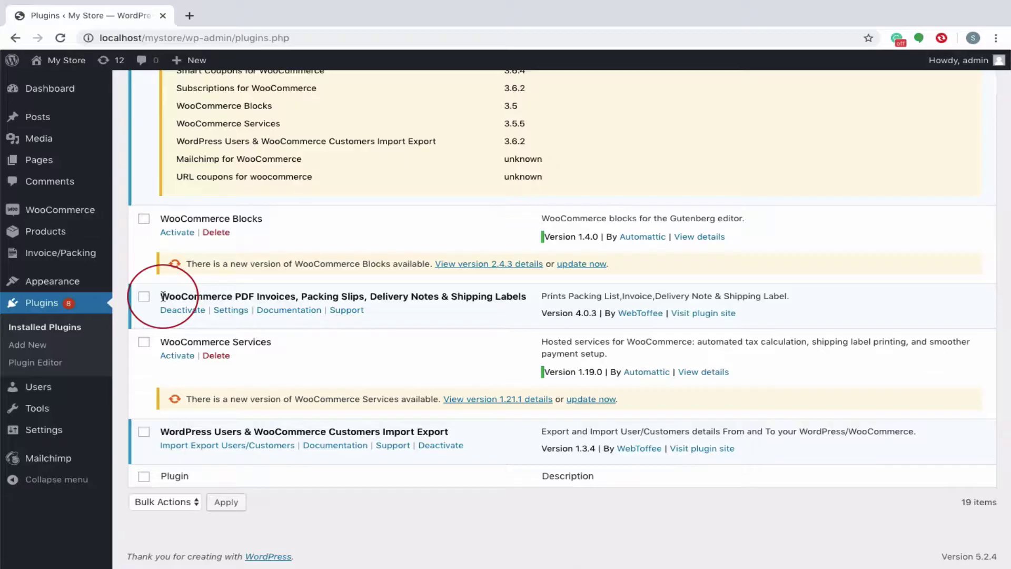
Highlight the WooCommerce PDF Invoices, Packing Slips plugin name in the Installed Plugins list.
drag(160, 296, 523, 298)
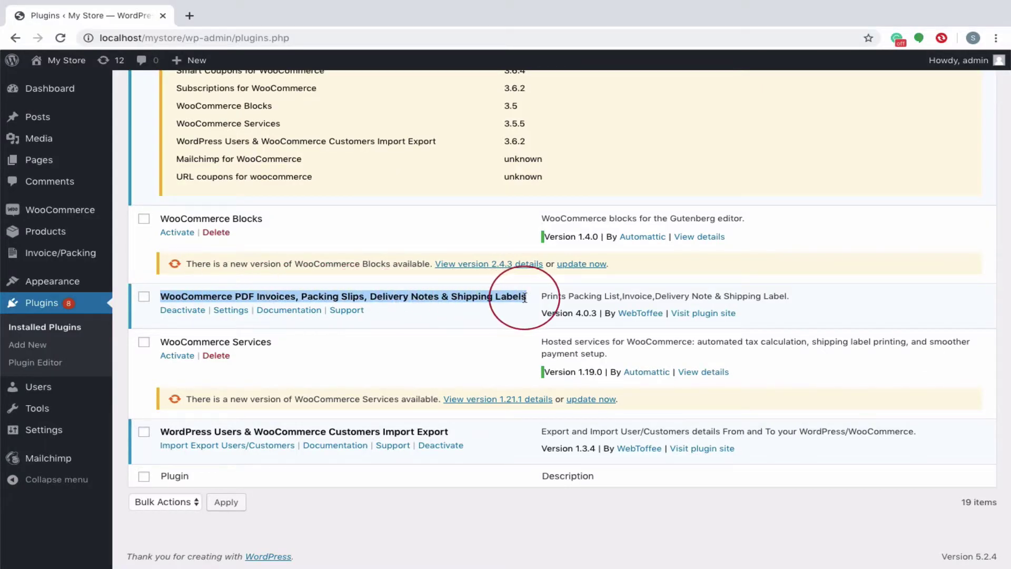
Open the invoice plugin's settings and switch the packing slip and invoice documents off and back on.
click(74, 260)
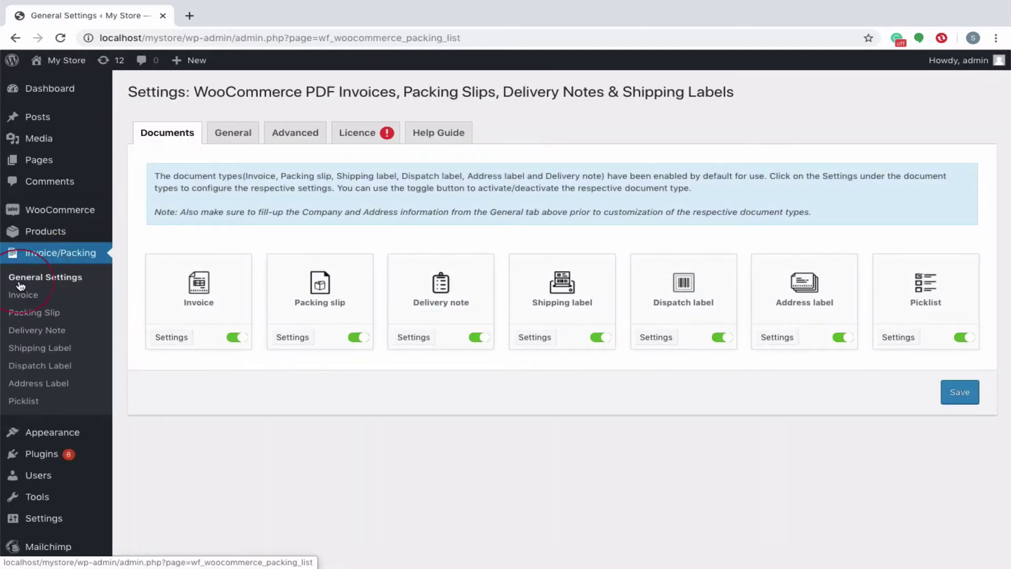
drag(185, 94, 126, 99)
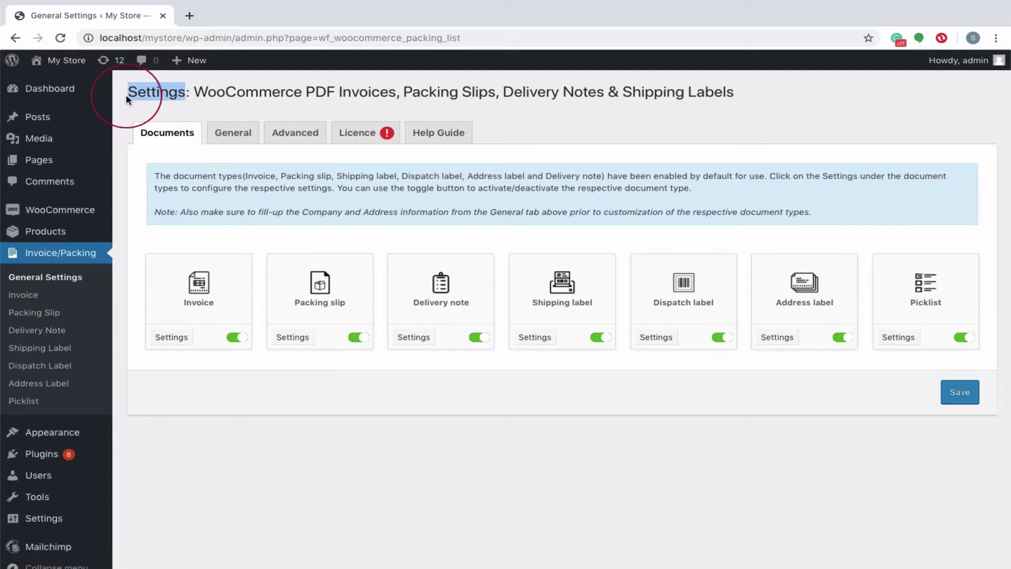
click(367, 339)
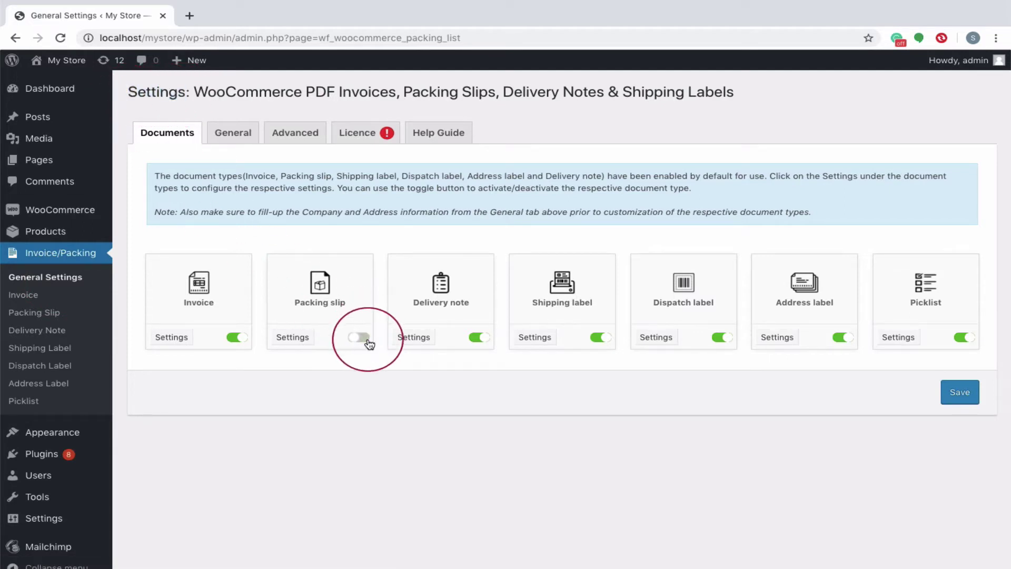
click(367, 340)
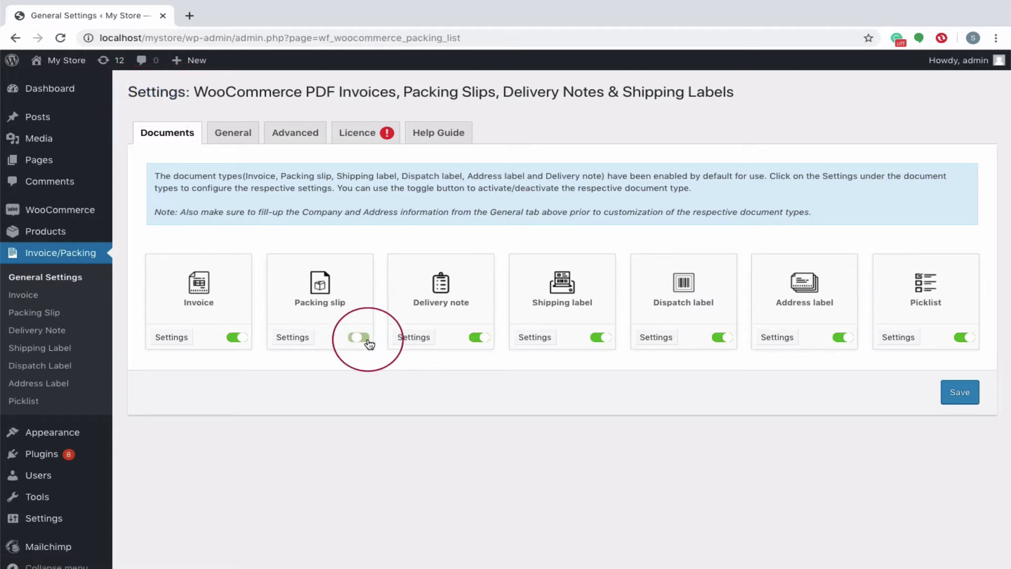
click(238, 338)
click(238, 338)
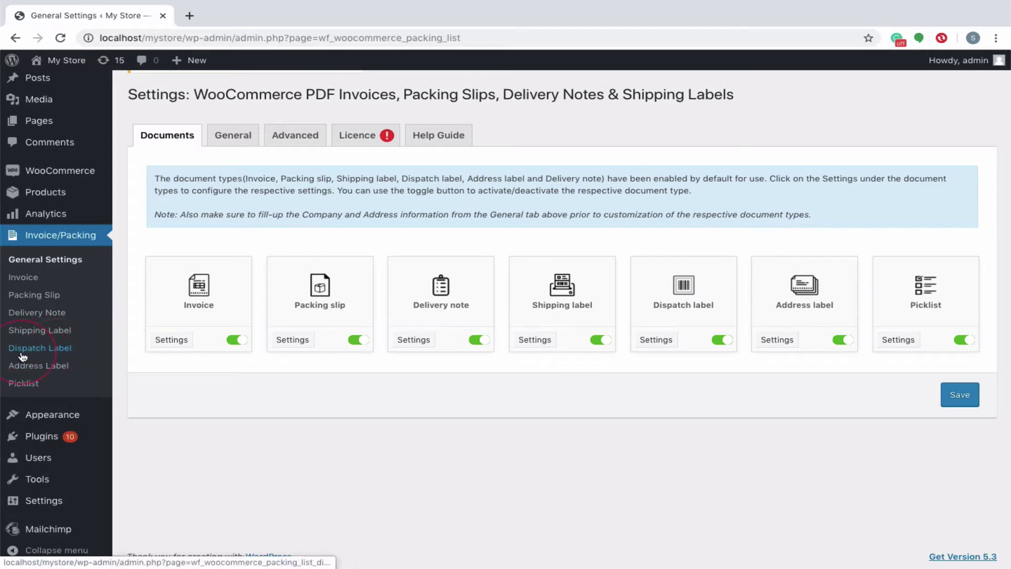
Switch off the dispatch label document and save the document type settings.
click(731, 341)
click(952, 393)
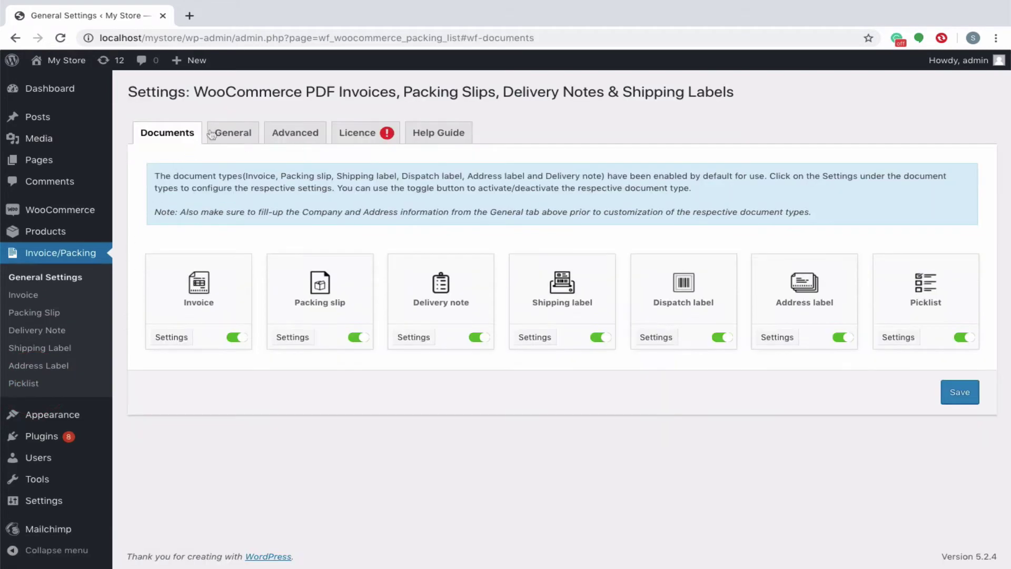
click(211, 135)
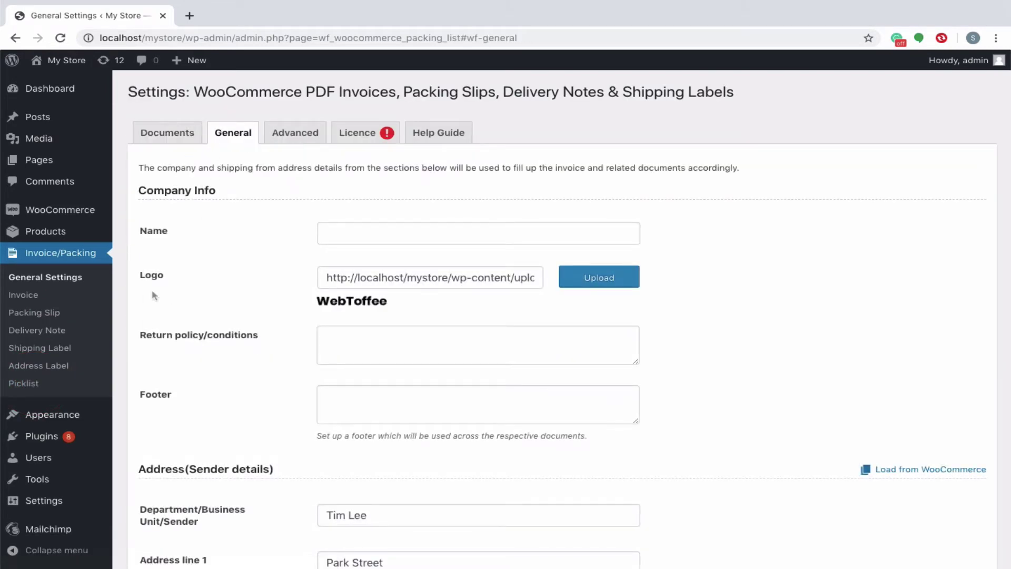
Load the sender address from the WooCommerce store details, replacing the earlier address.
scroll(171, 340, down, 6)
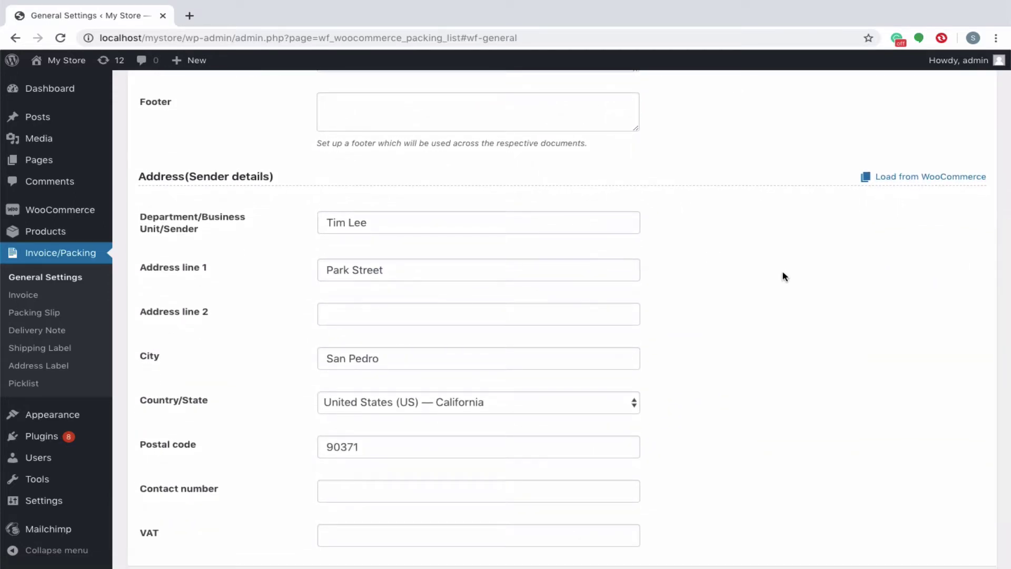
click(922, 182)
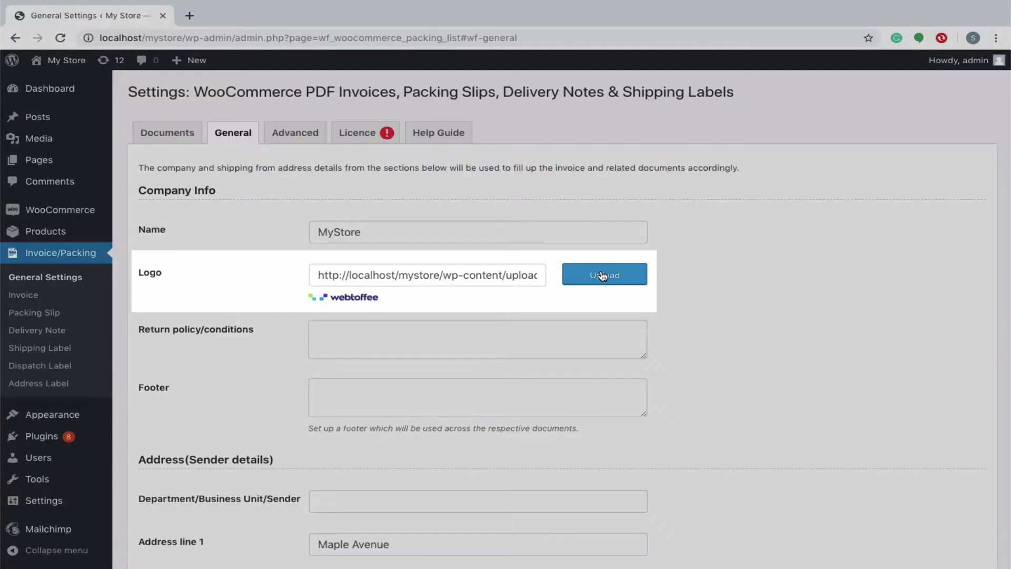
Set WebToffee-Logo.png (160 × 19 px) from the Media Library as the company logo.
click(603, 274)
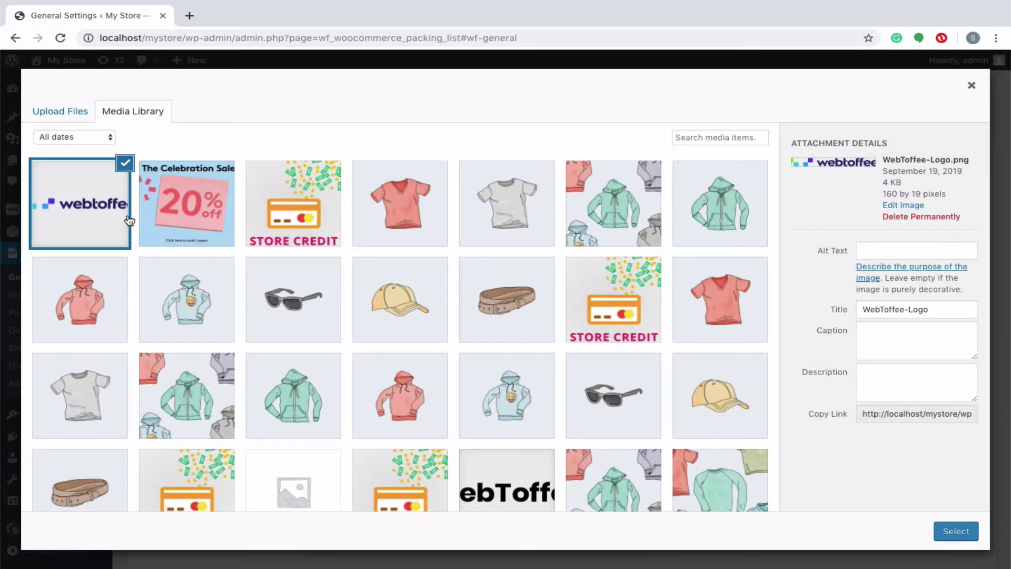
click(86, 224)
click(86, 224)
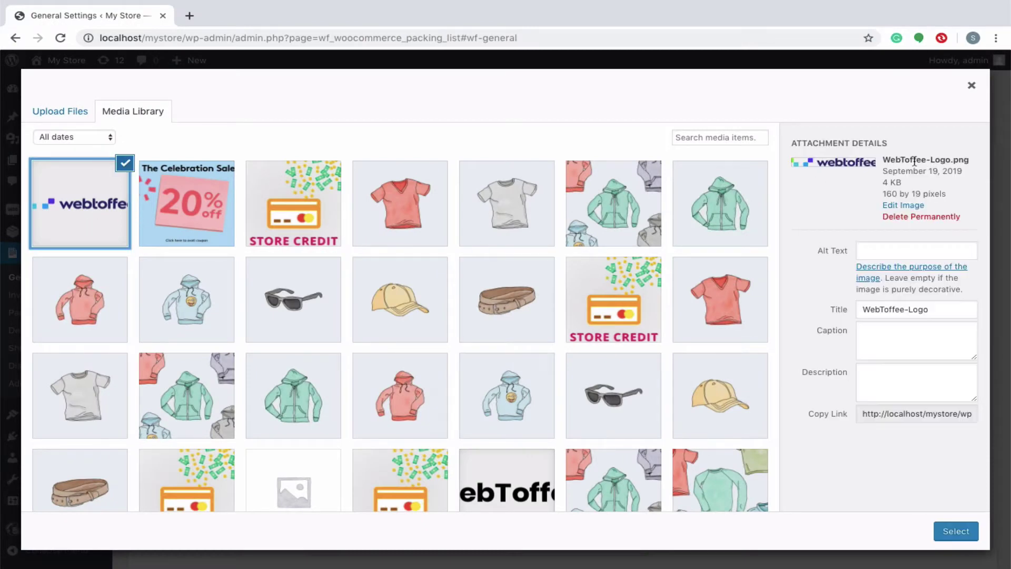
drag(883, 194, 951, 199)
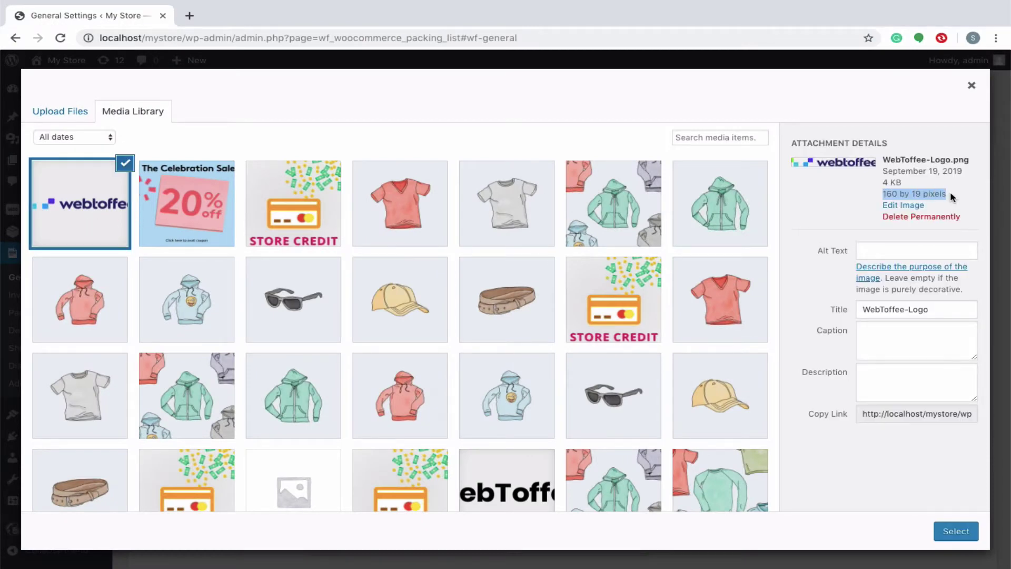
click(944, 534)
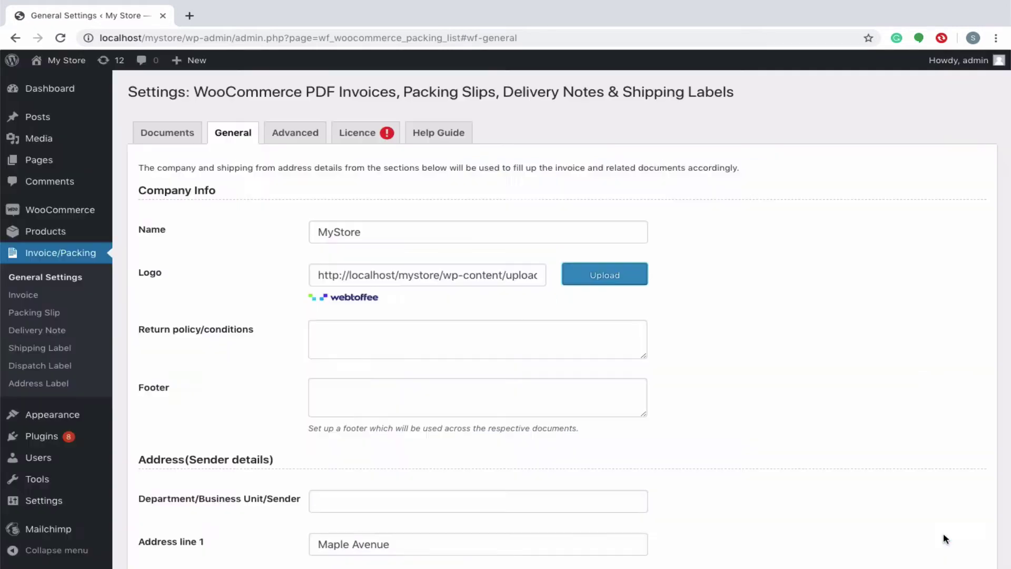
Look through the Advanced settings tab, then bring up the Help Guide tab.
click(294, 134)
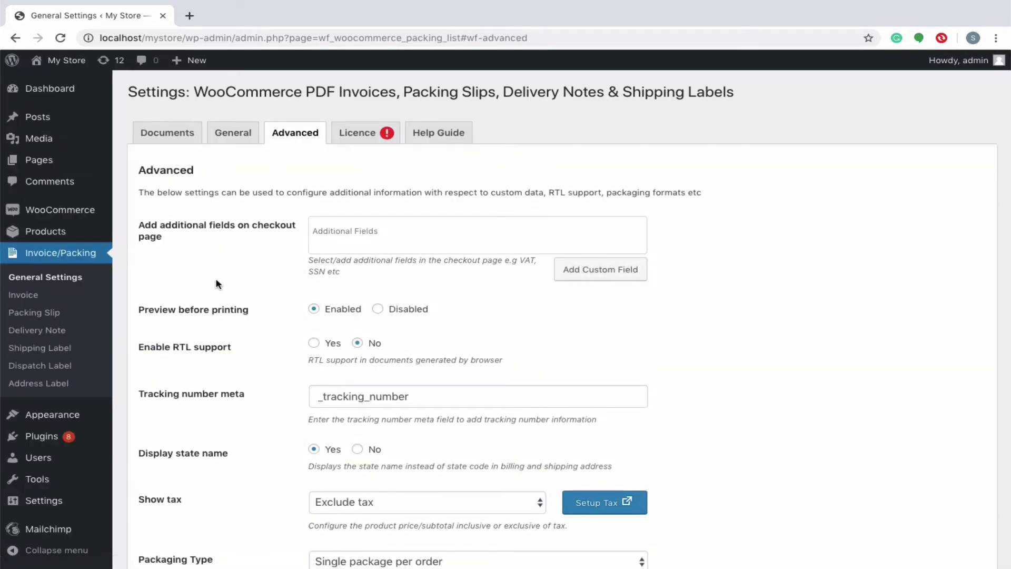
scroll(199, 356, down, 2)
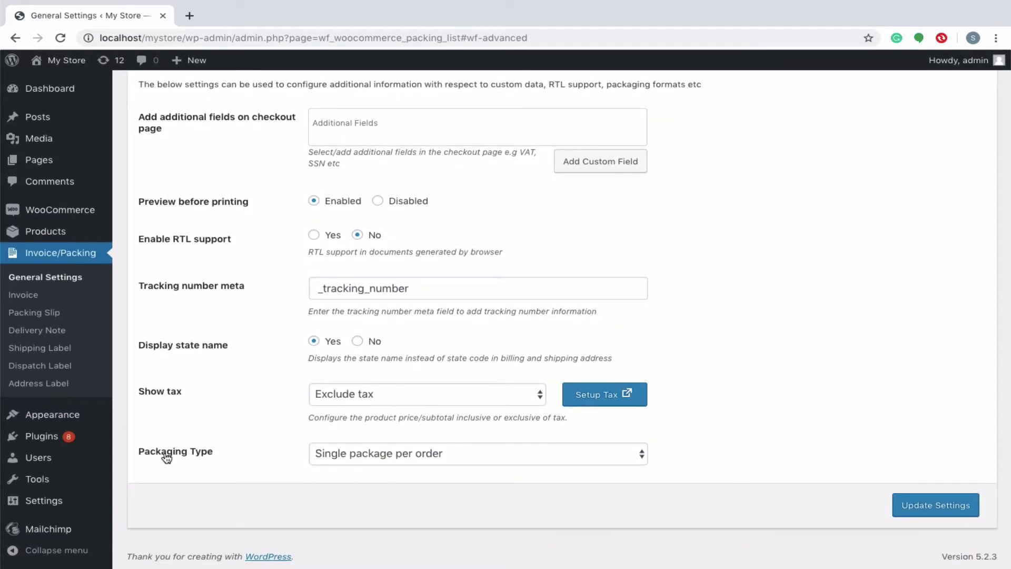
scroll(167, 457, up, 3)
click(425, 135)
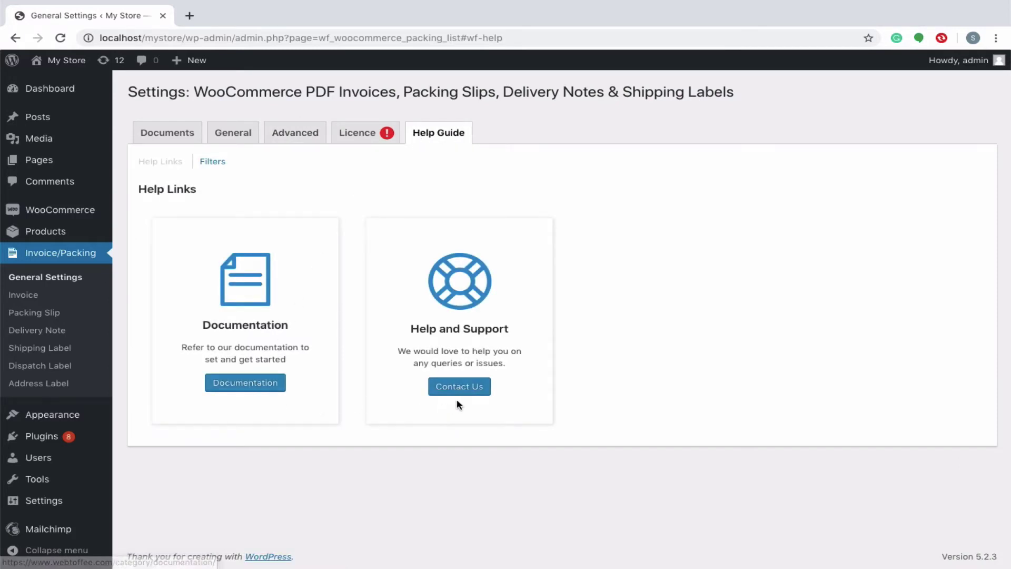
Browse the Help Guide's developer filters list, then go to the Picklist document settings.
click(216, 163)
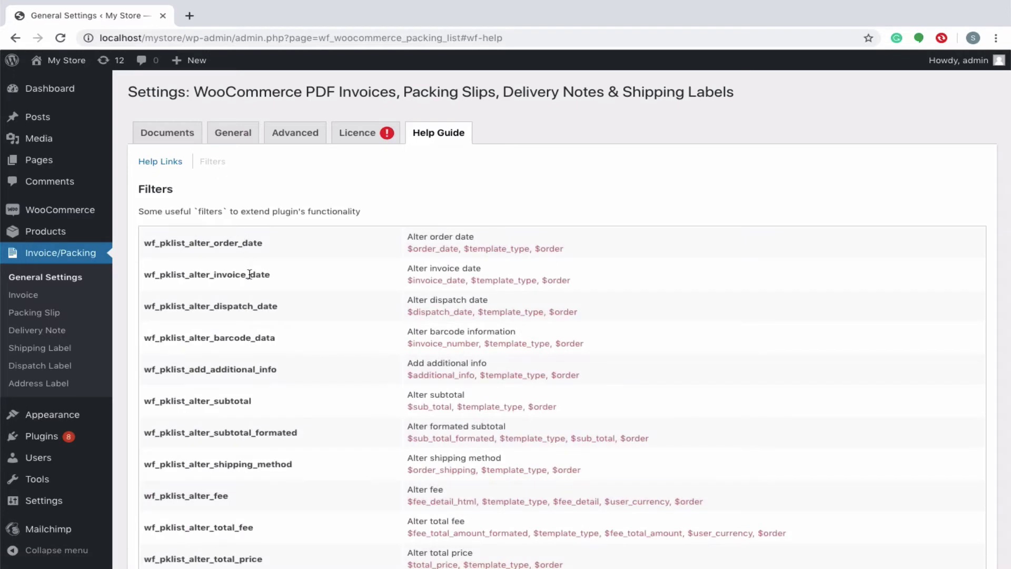
scroll(250, 273, down, 5)
scroll(250, 274, down, 3)
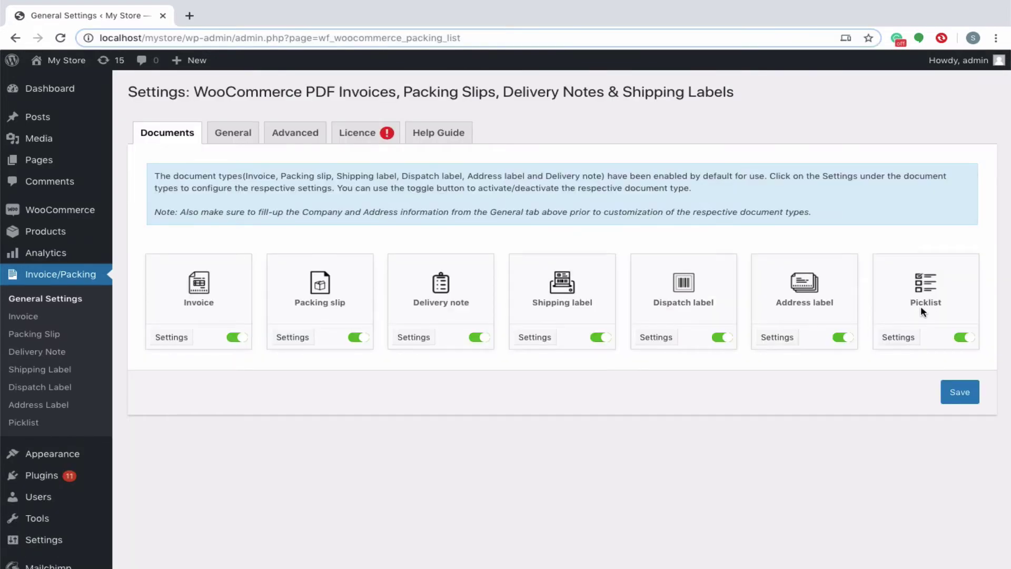
click(891, 340)
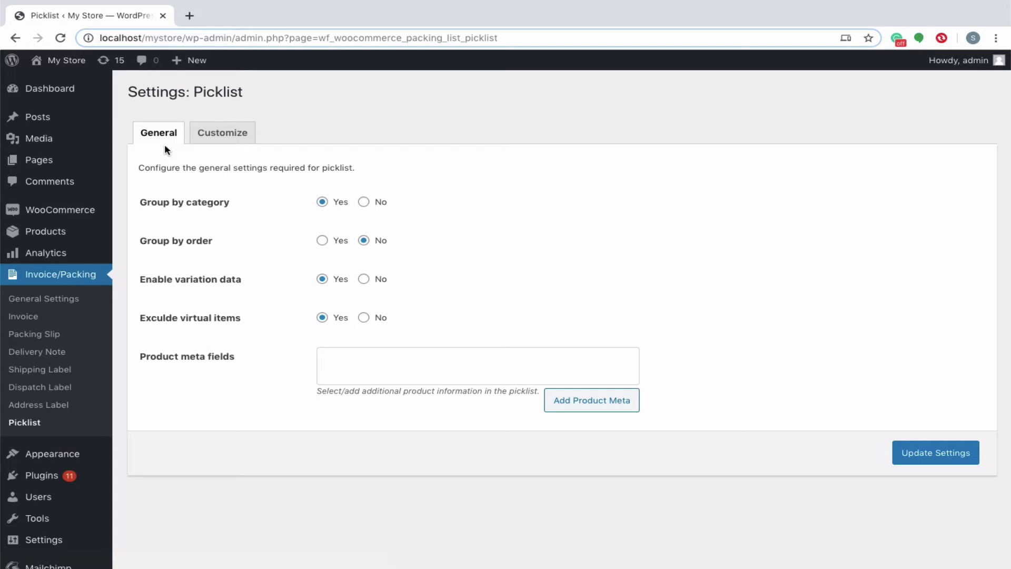
Set Group by category, Group by order, Enable variation data and Exclude virtual items to Yes.
click(322, 203)
click(322, 241)
click(321, 280)
click(323, 318)
click(601, 406)
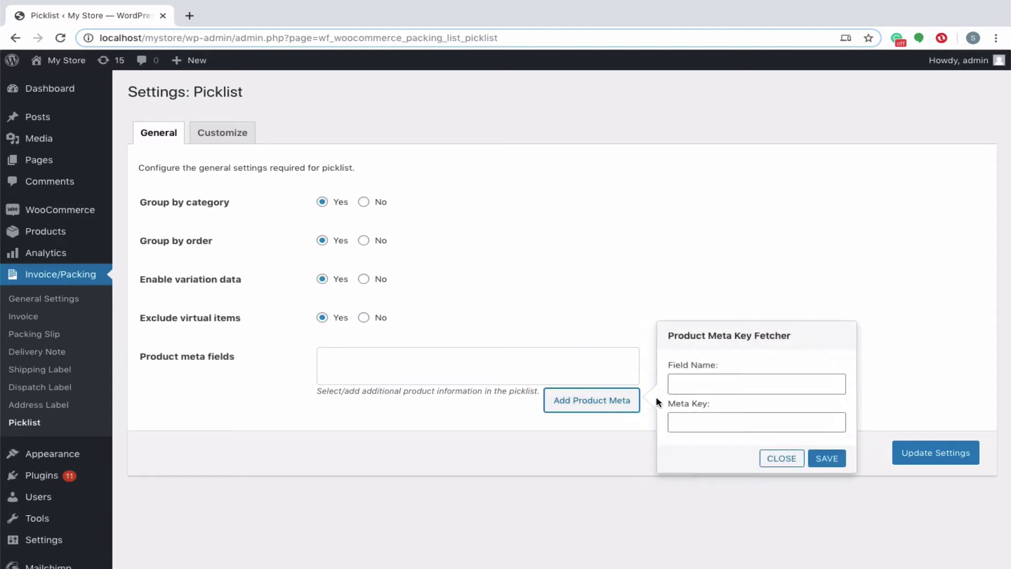
Add product meta field 'Instructions' with meta key packing_instruct and update the picklist settings.
click(689, 385)
text(In)
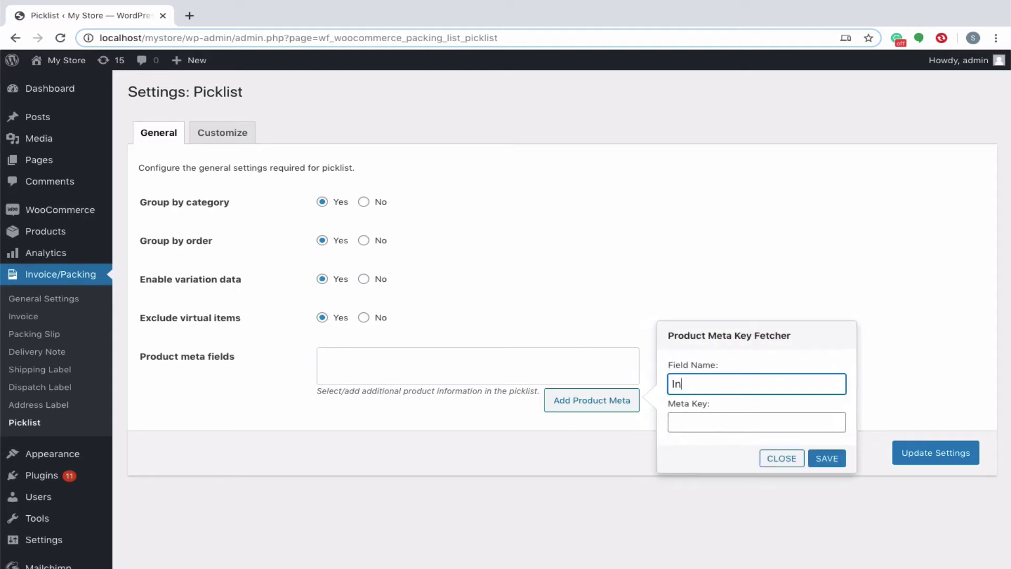
text(structions)
click(675, 420)
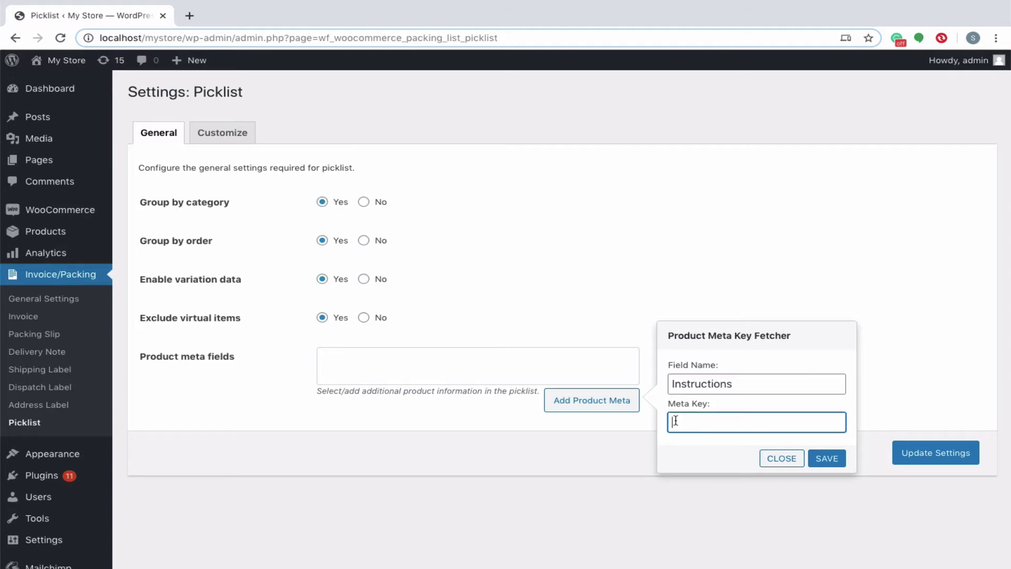
text(packing_instruction)
click(820, 457)
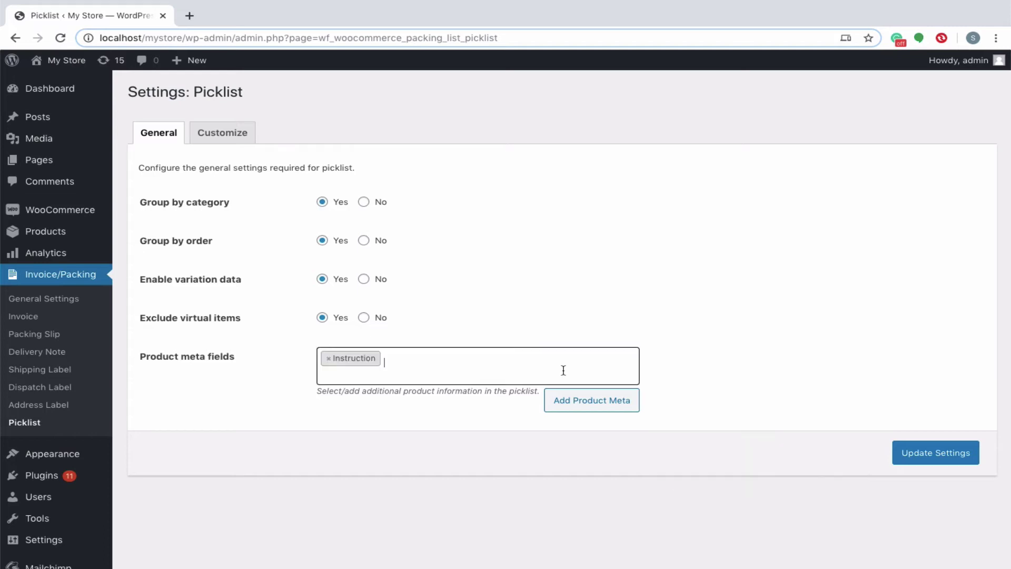
click(917, 455)
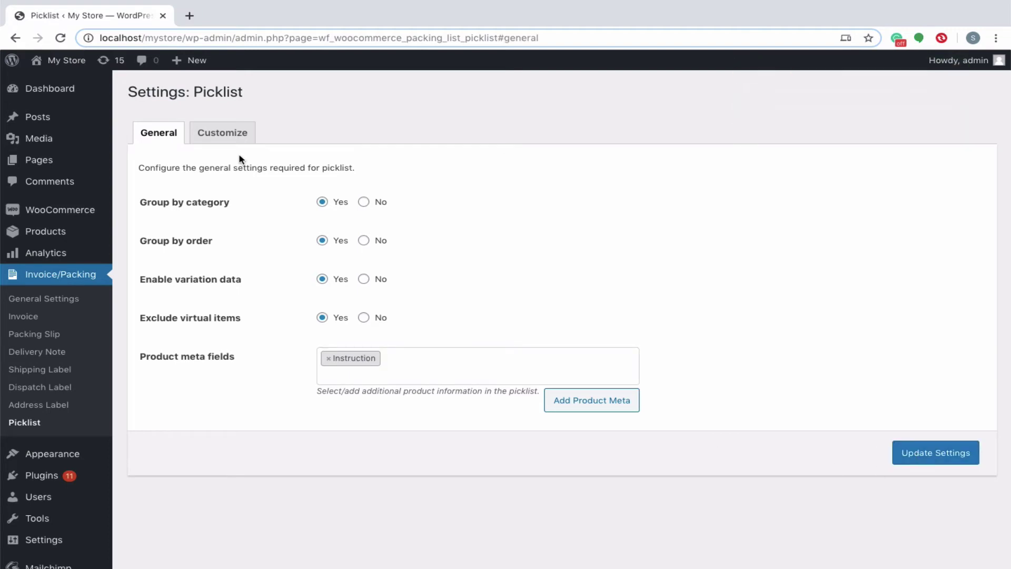
click(225, 135)
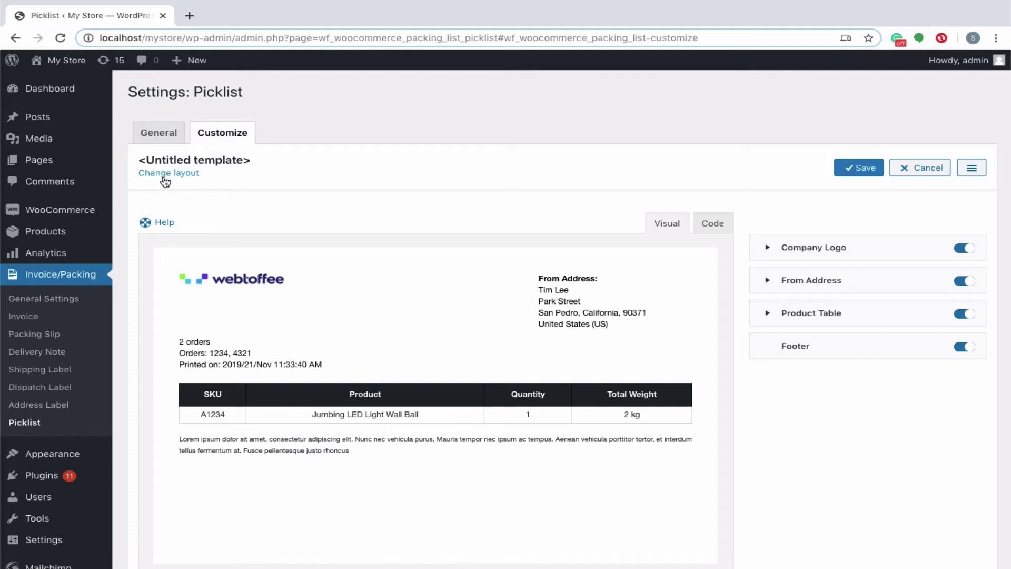
Switch the picklist template to the Classic layout.
click(182, 181)
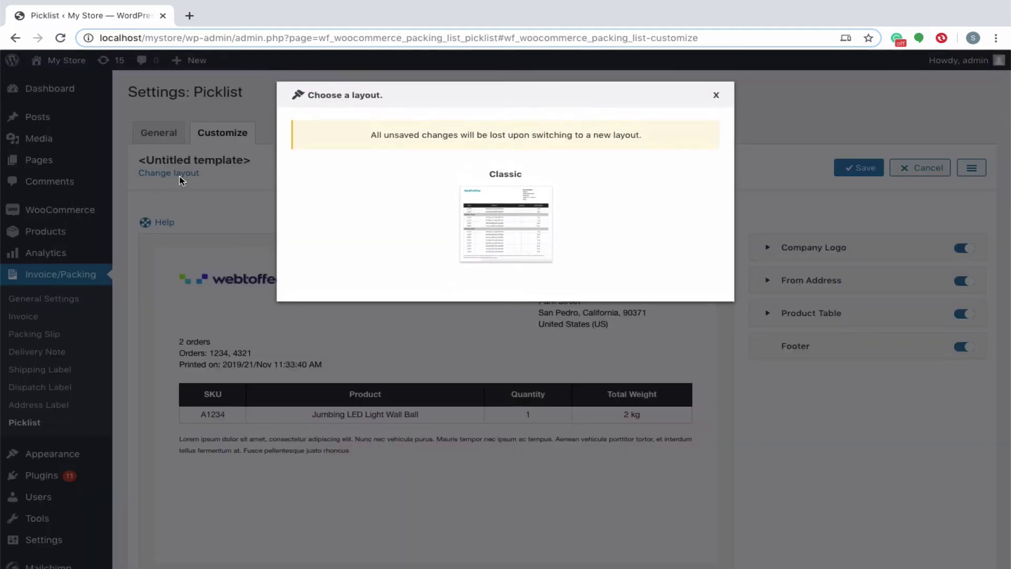
click(490, 231)
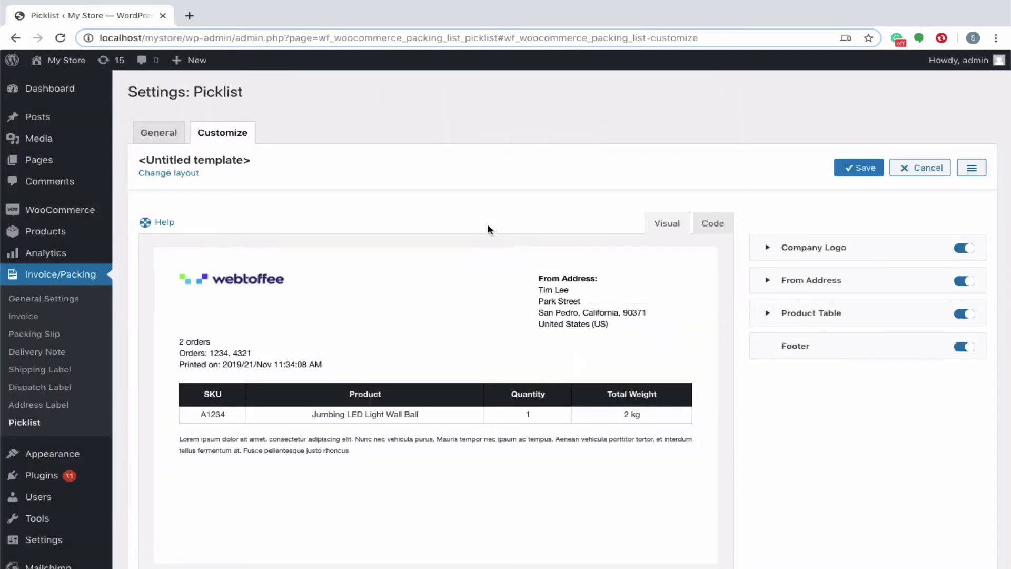
scroll(503, 380, down, 1)
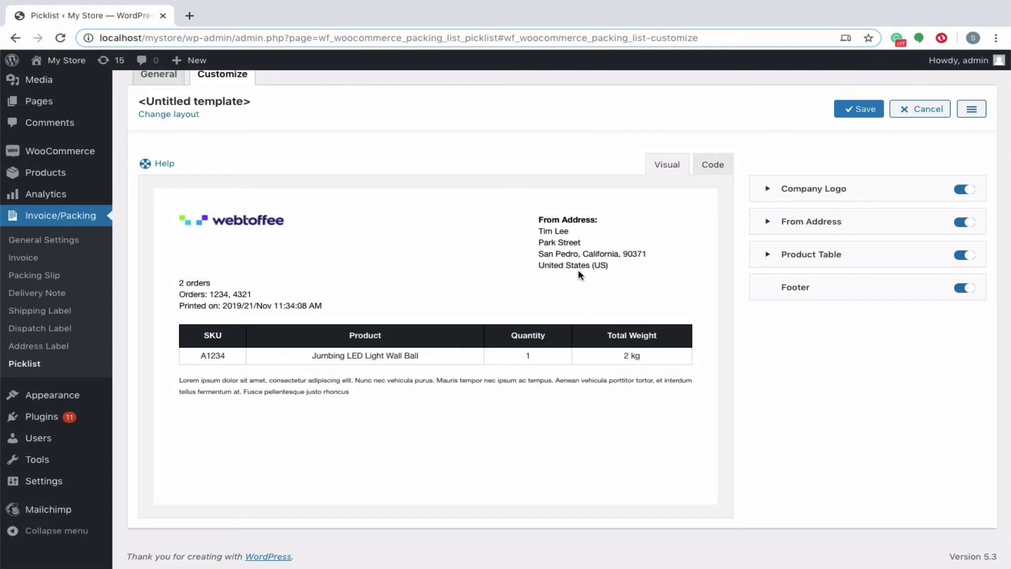
scroll(579, 275, up, 1)
click(964, 248)
click(965, 248)
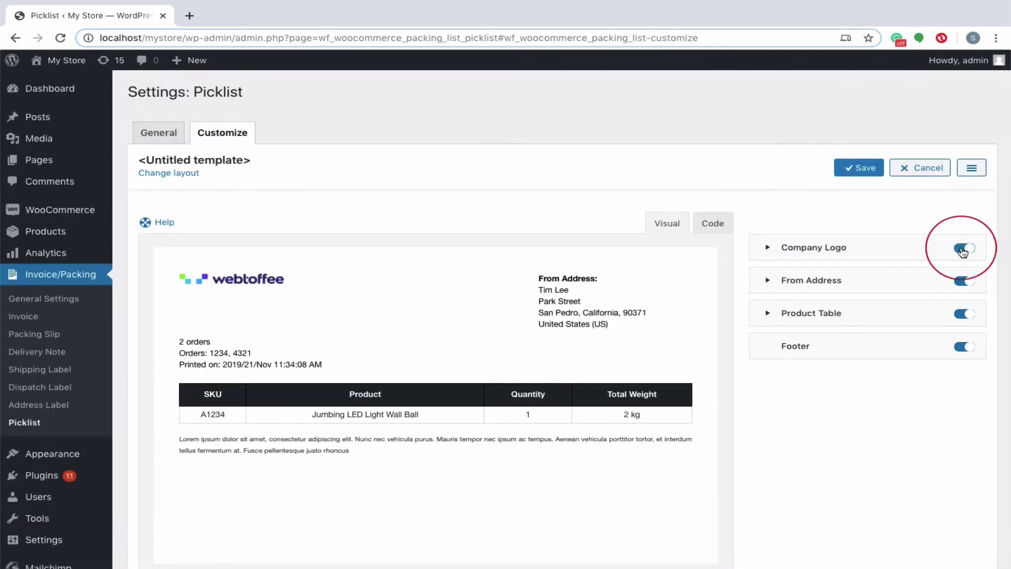
click(963, 282)
click(964, 282)
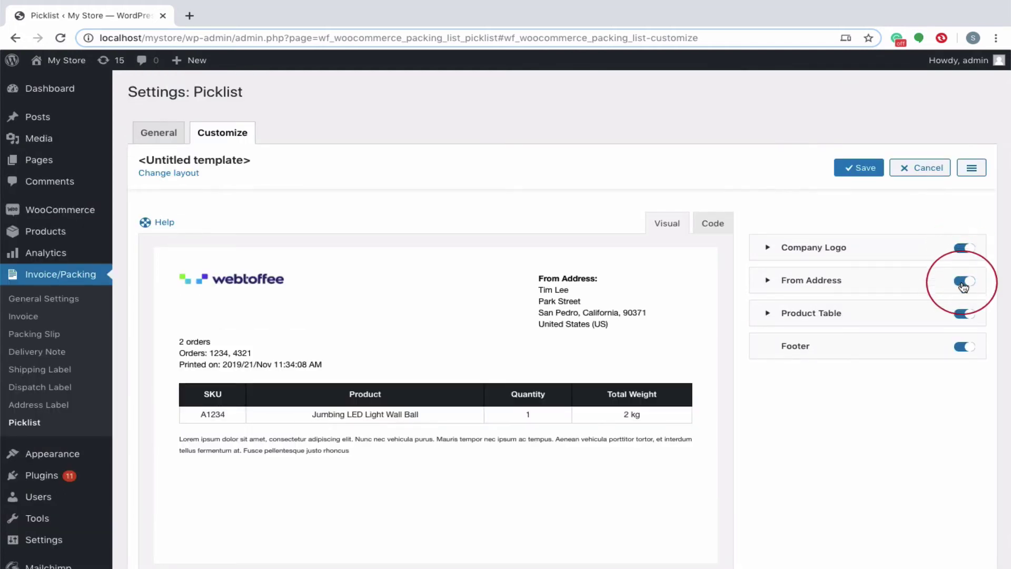
click(967, 315)
click(967, 315)
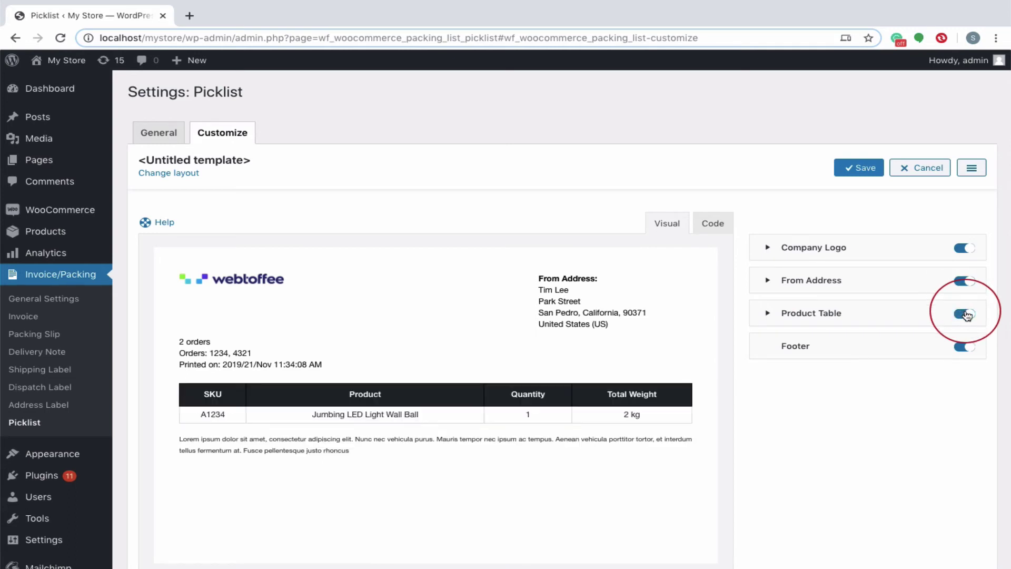
Set the product table head background to the blue preset (#1e73be).
click(771, 317)
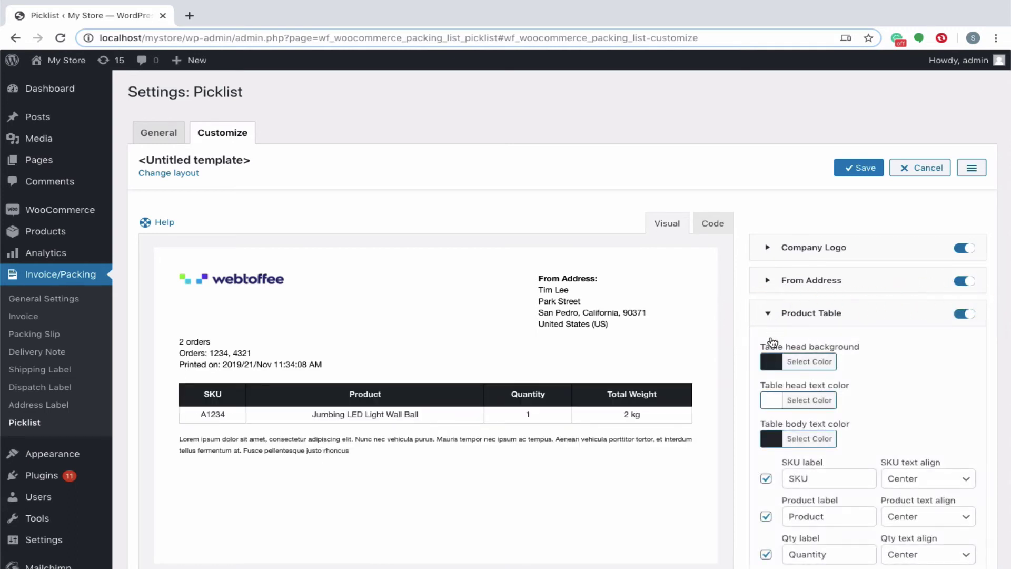
click(771, 362)
click(873, 509)
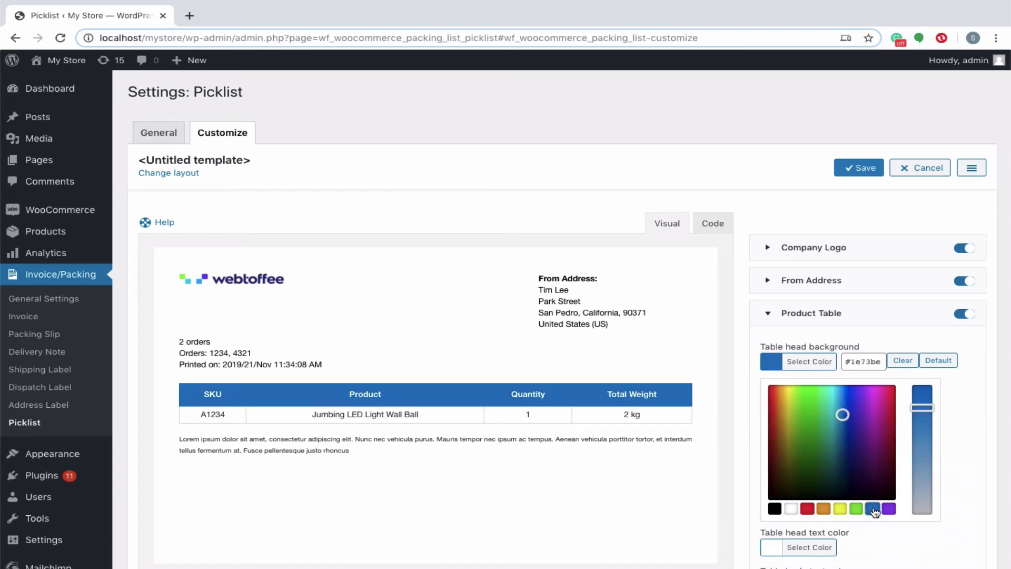
Toggle the SKU column and footer text off and back on, leaving both shown.
scroll(874, 510, down, 5)
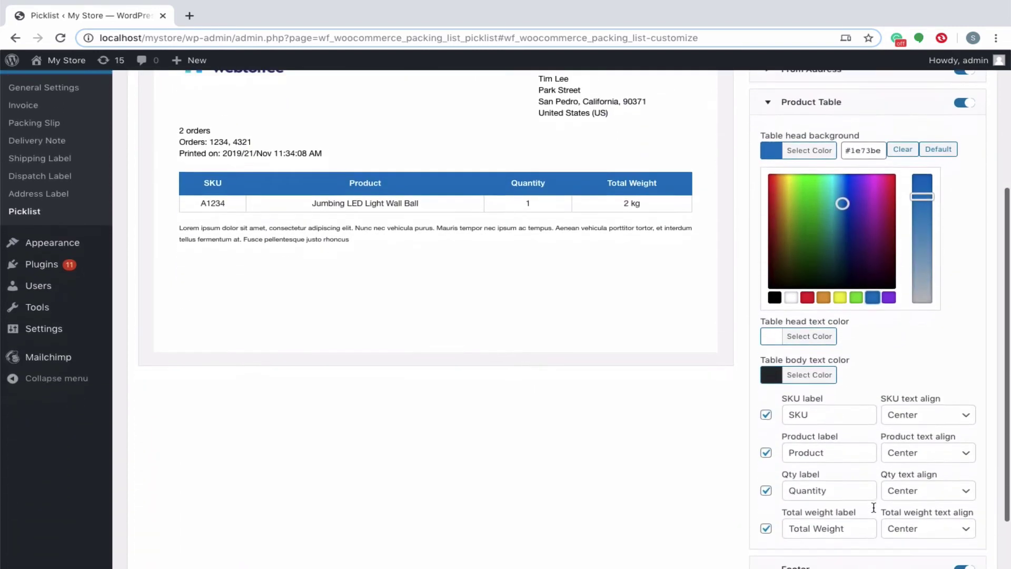
click(766, 344)
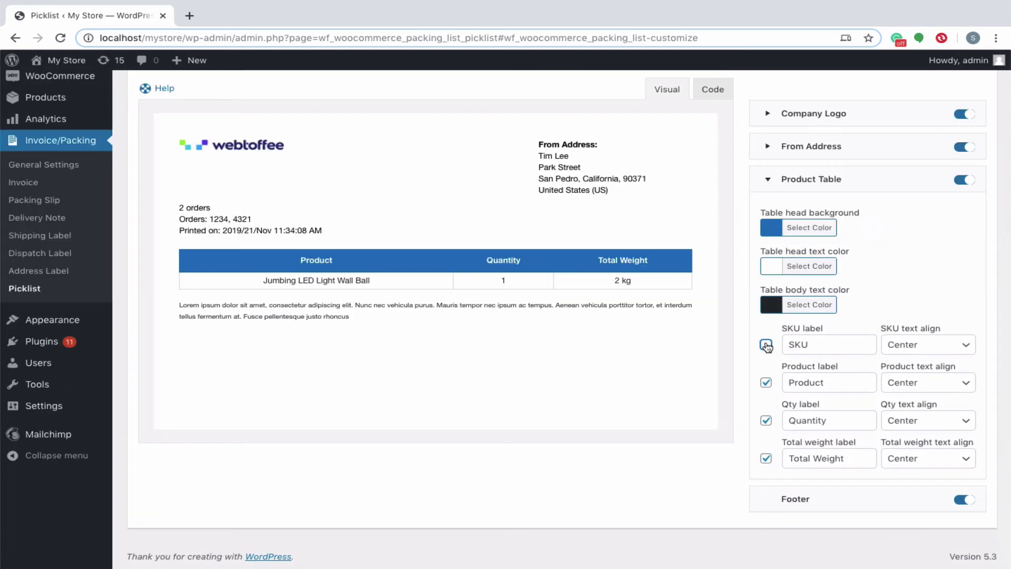
click(766, 345)
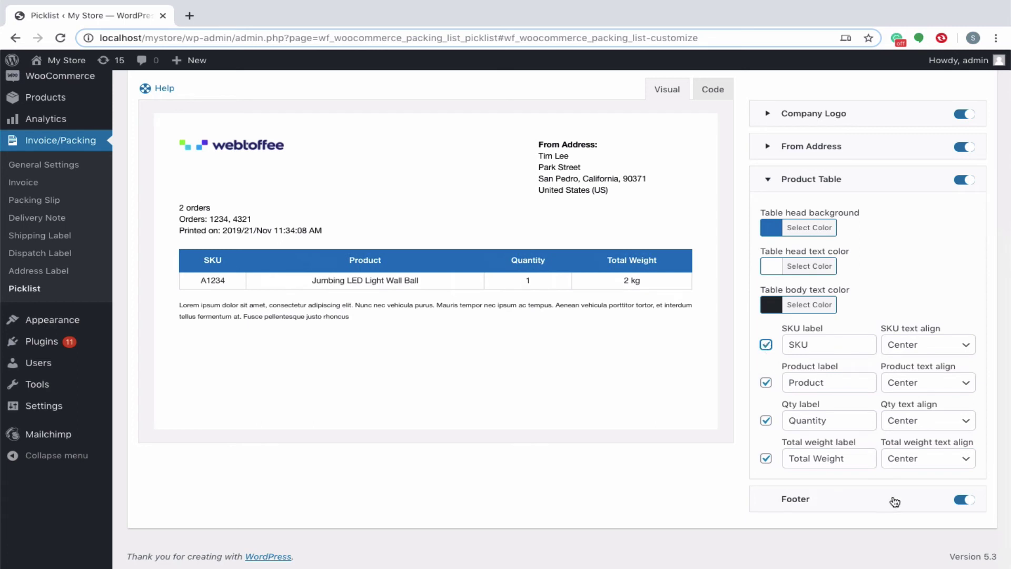
click(964, 501)
click(963, 501)
scroll(963, 500, up, 3)
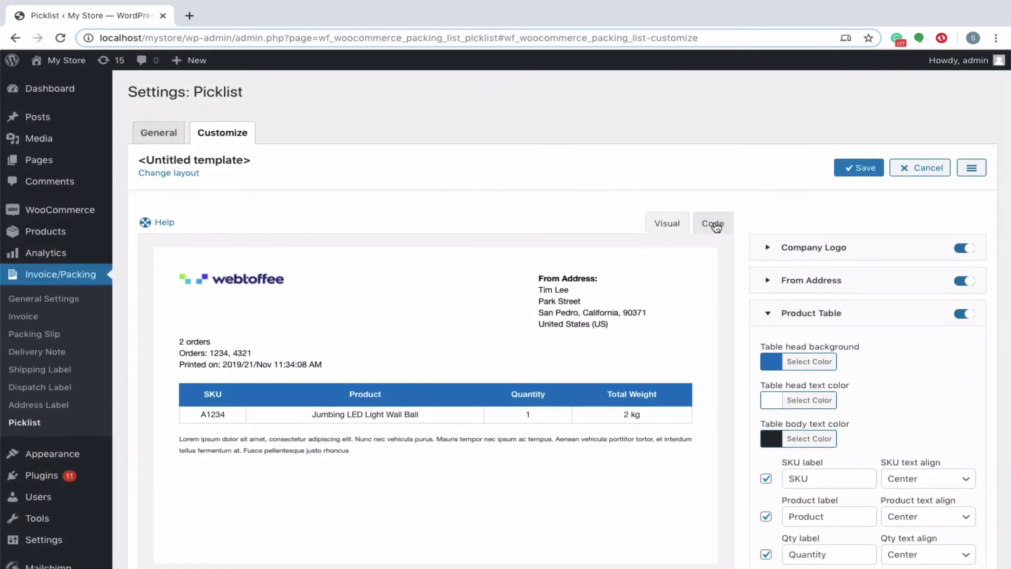
click(716, 225)
Review the template code and browse the placeholders and CSS classes help reference.
scroll(545, 446, down, 7)
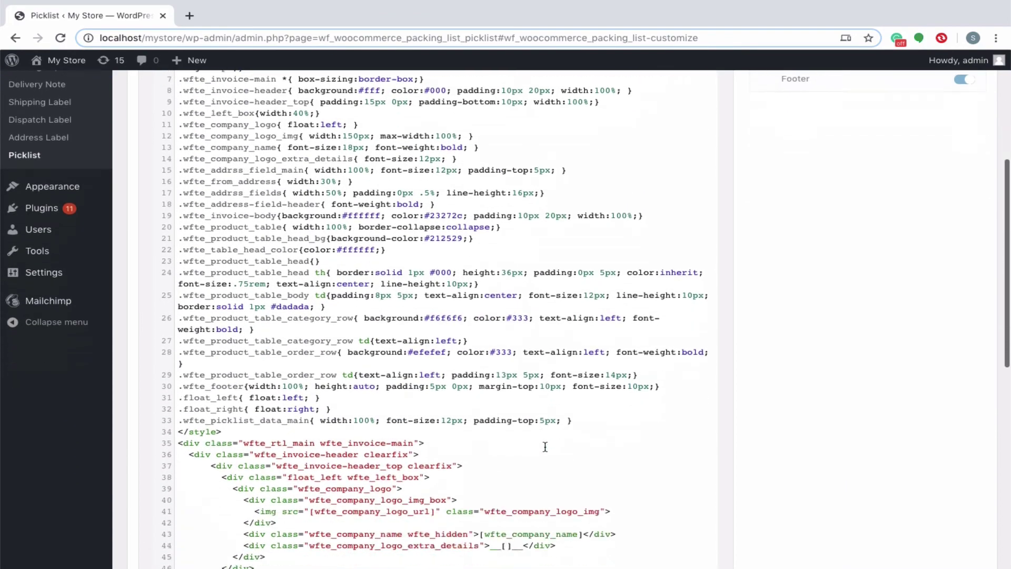
scroll(545, 447, down, 3)
scroll(545, 446, up, 6)
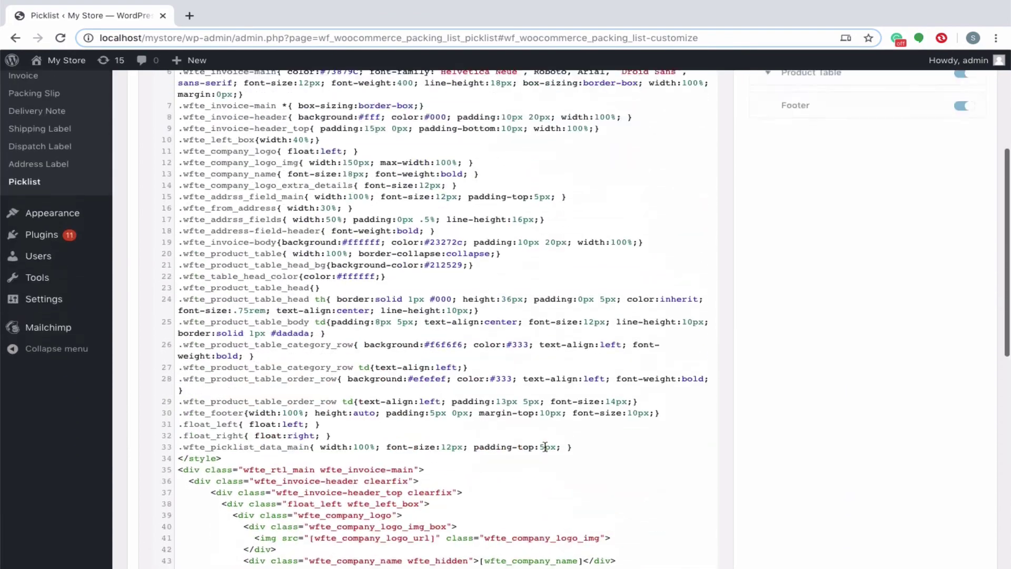
scroll(545, 446, up, 3)
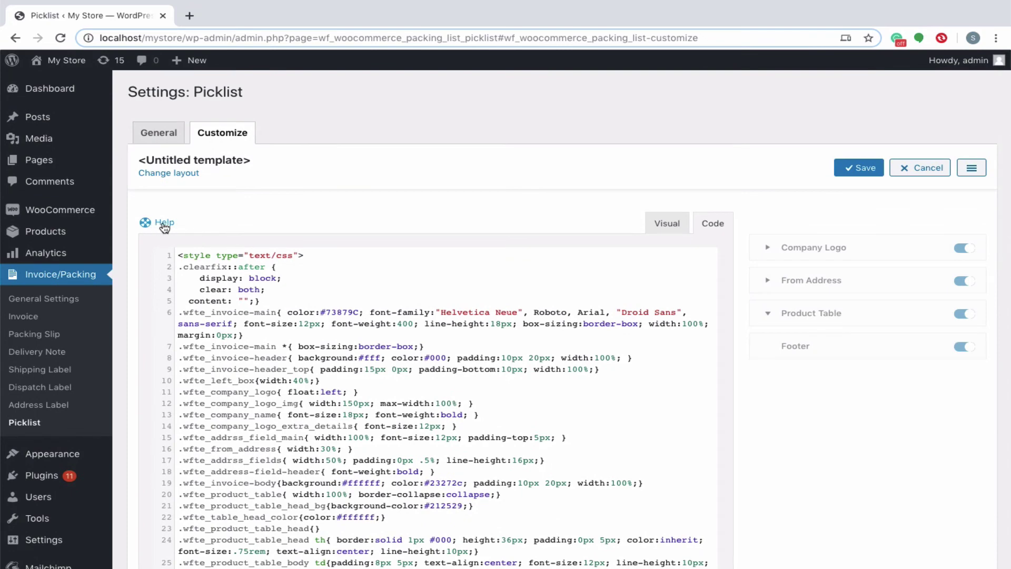
click(164, 223)
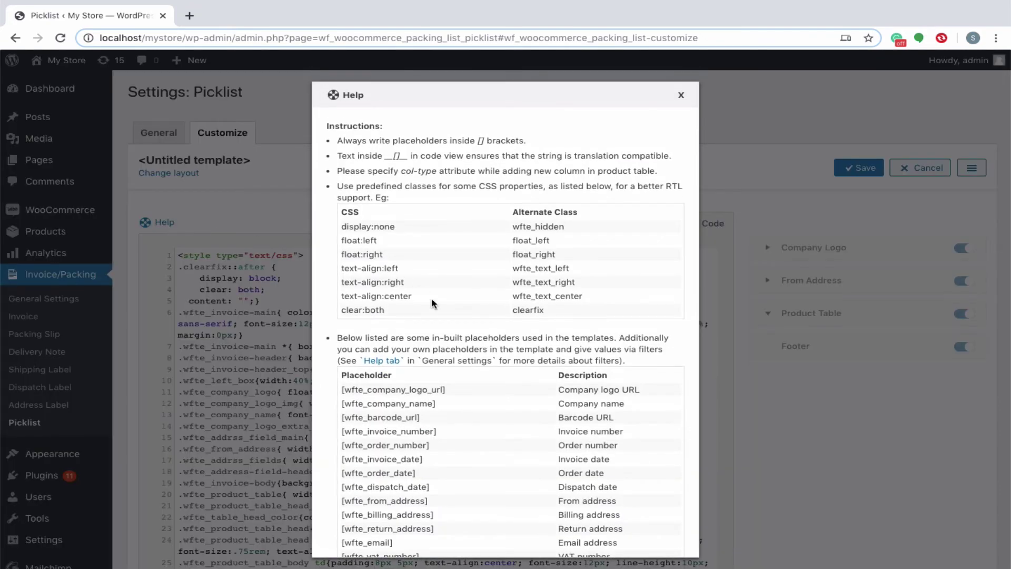
scroll(432, 300, down, 1)
scroll(432, 303, down, 5)
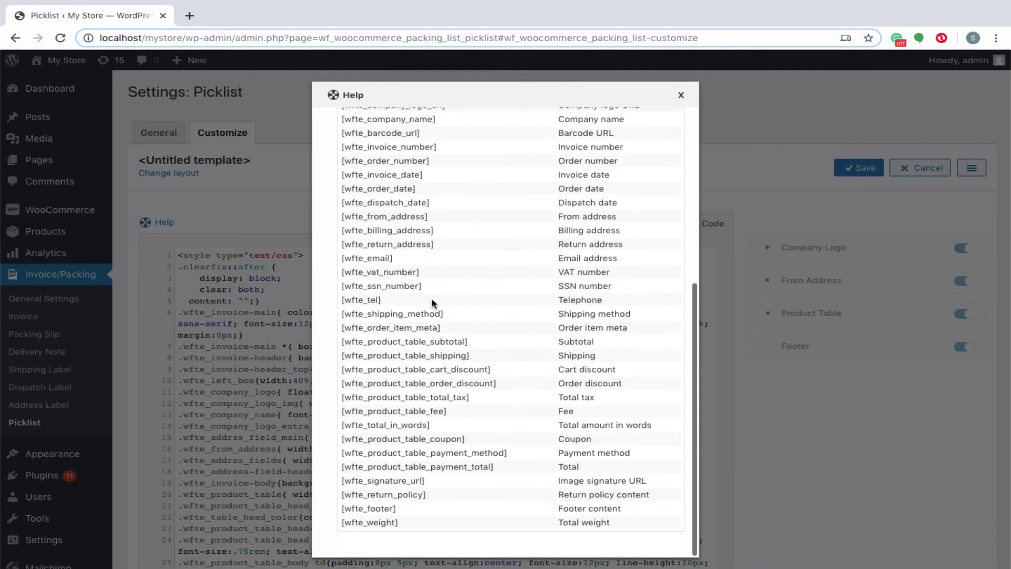
scroll(432, 298, down, 1)
click(681, 95)
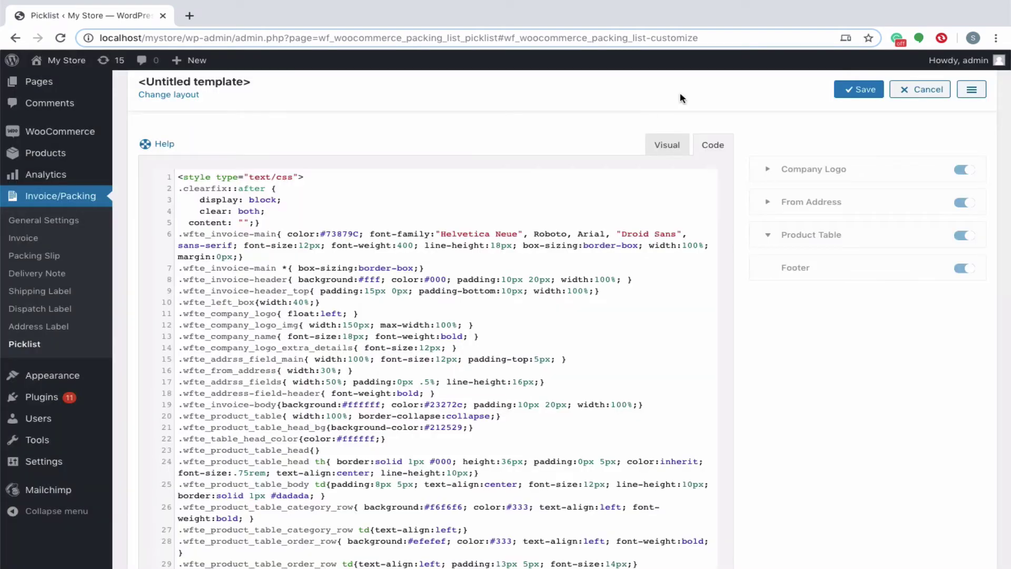
Return to the Visual preview and start saving the blue-header template.
click(663, 148)
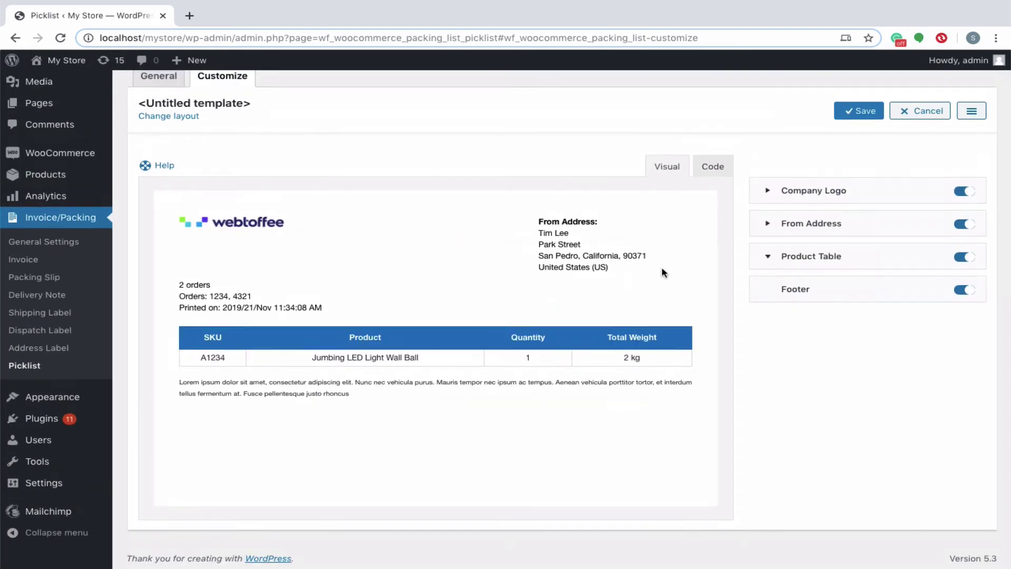
scroll(661, 266, up, 2)
click(859, 162)
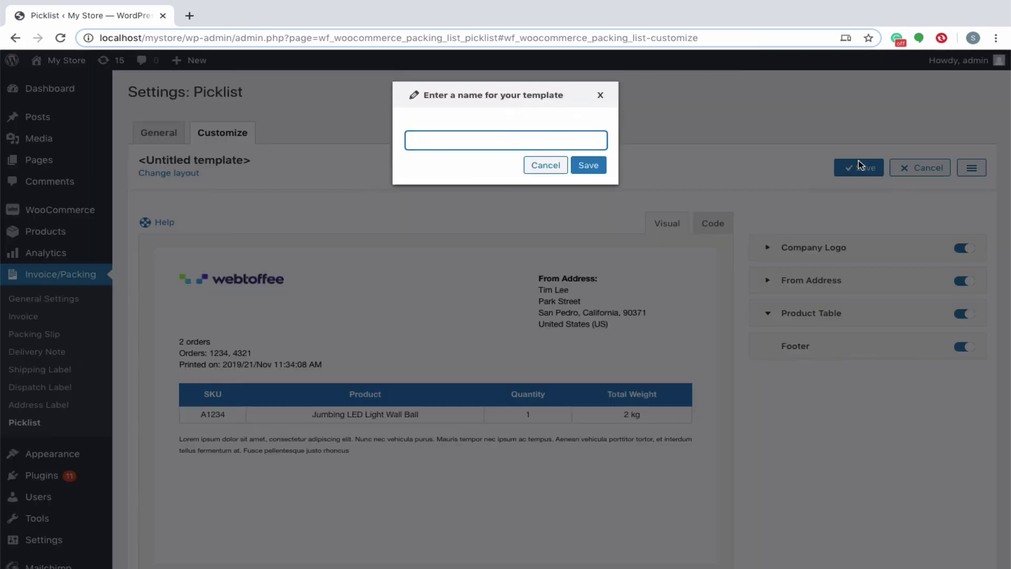
Save the template under the name 'My Picklist'.
text(My Picklist)
click(590, 166)
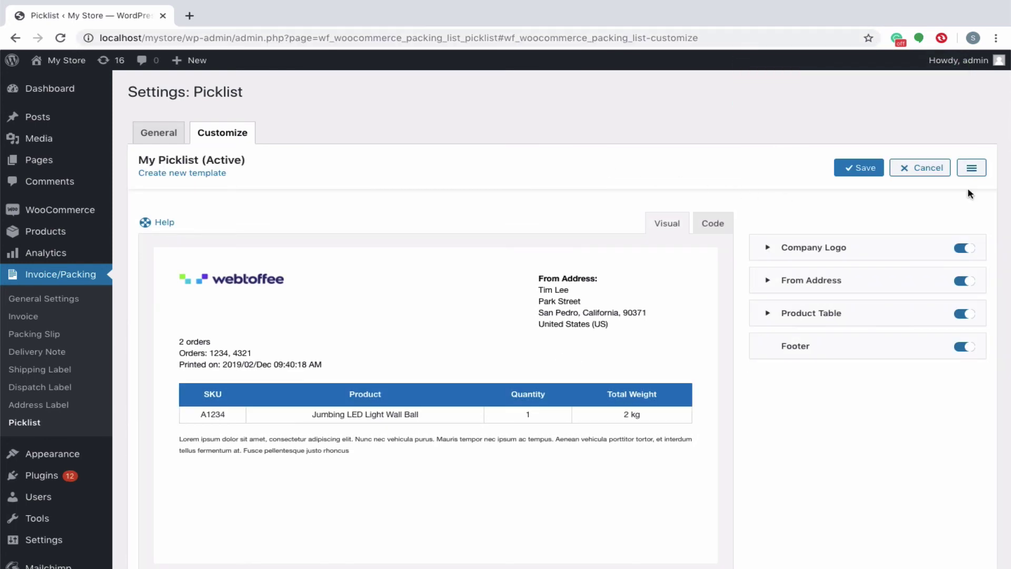
Open Sample Template from My templates and save it.
click(971, 174)
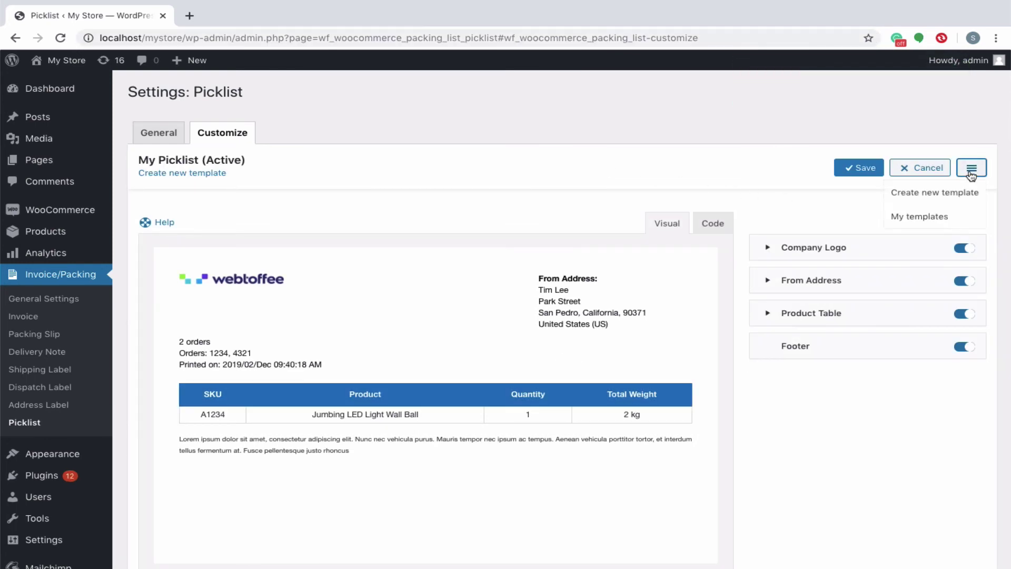
click(913, 221)
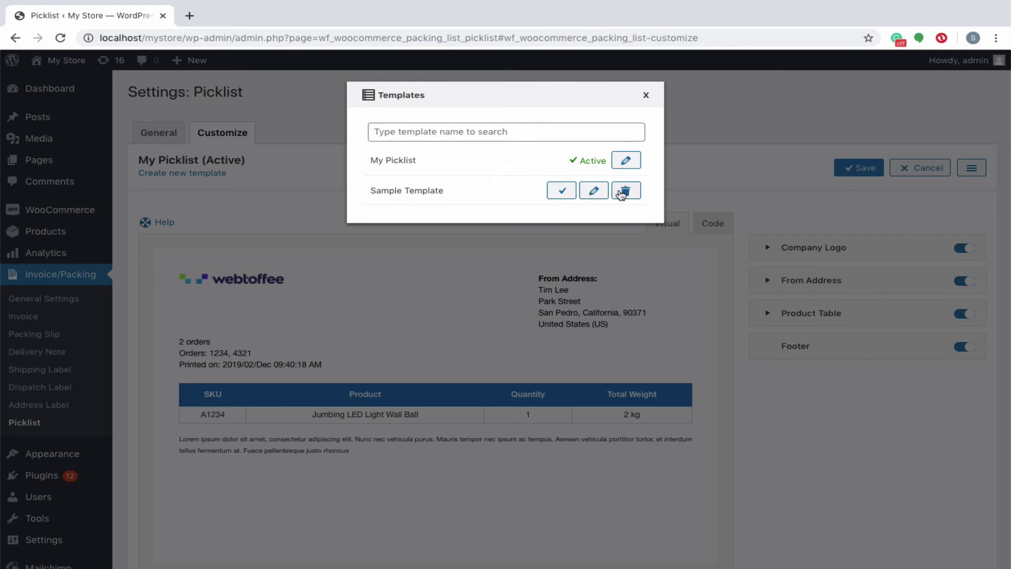
click(594, 192)
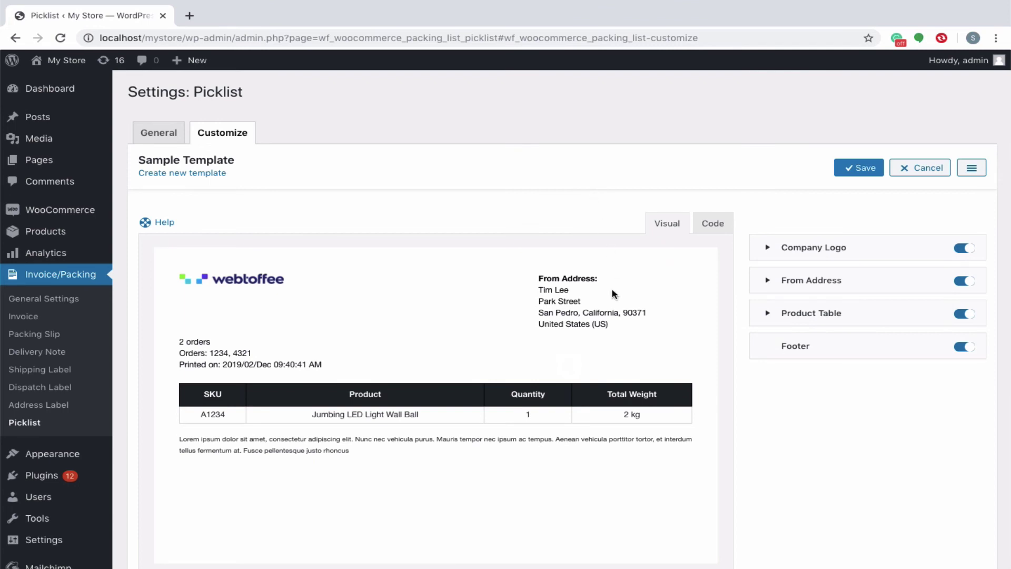
scroll(613, 293, down, 1)
click(773, 207)
click(774, 207)
click(858, 126)
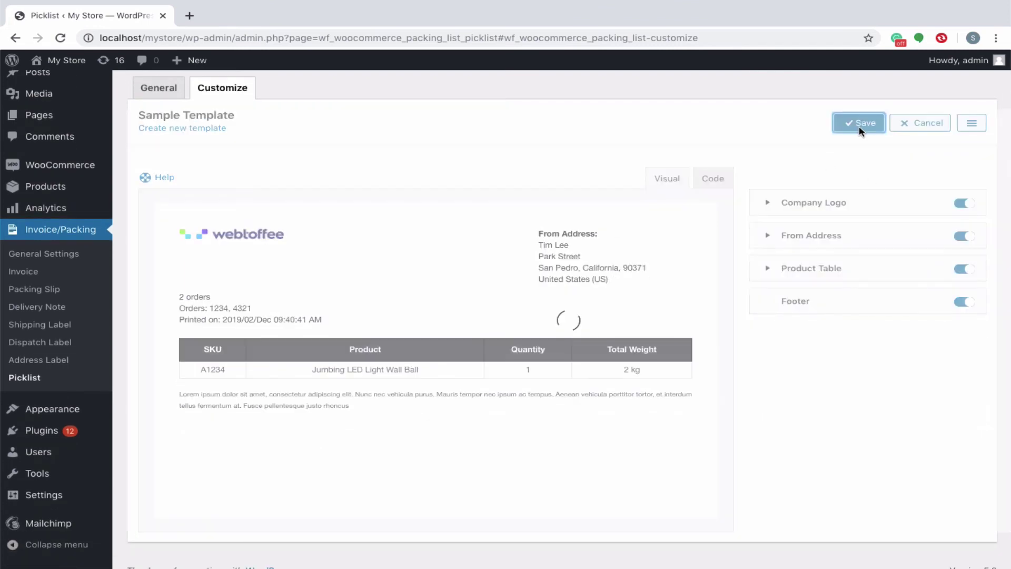
Make Sample Template the active picklist template, then go to the WooCommerce Orders tab.
click(971, 124)
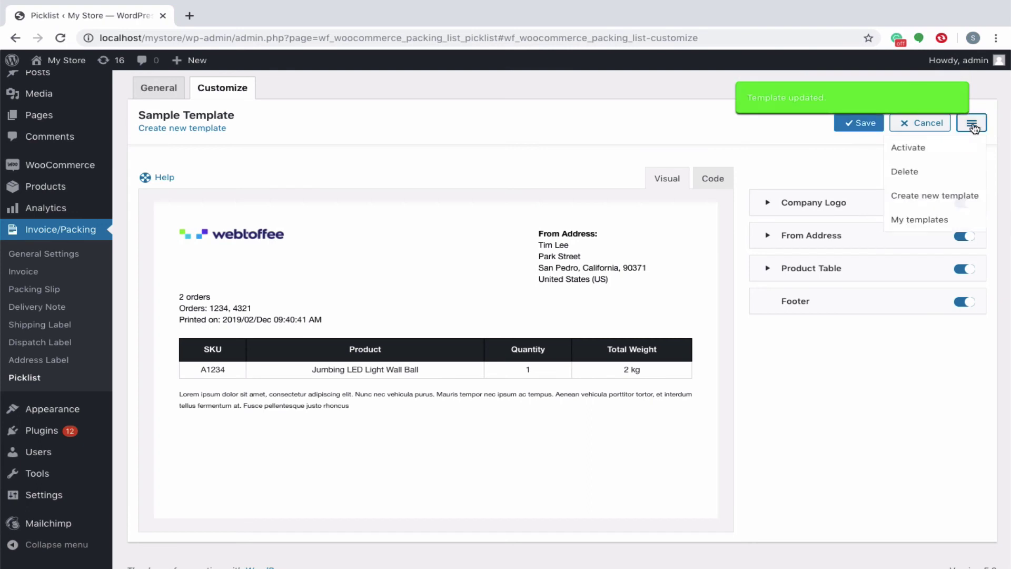
click(911, 151)
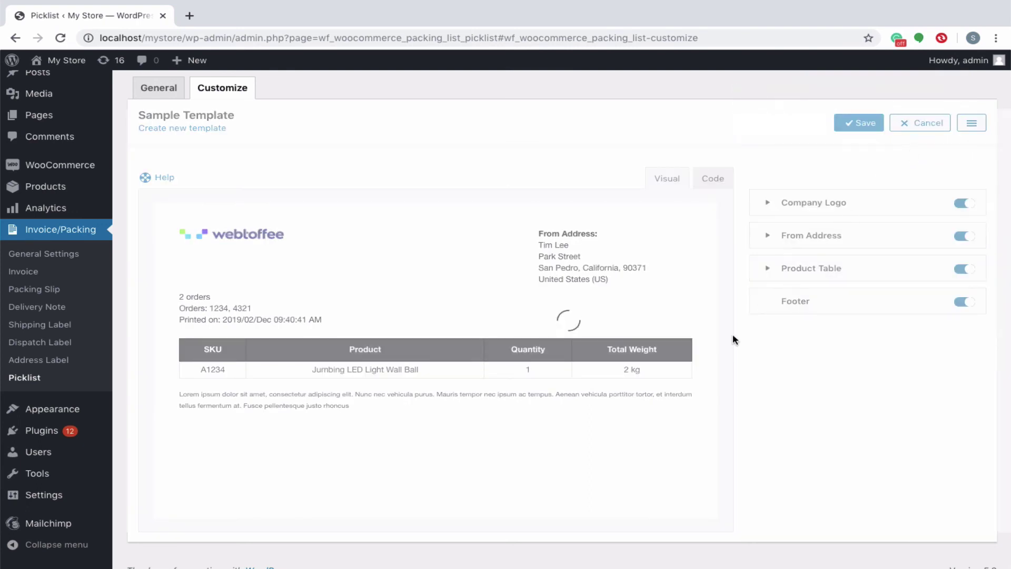
scroll(736, 339, up, 1)
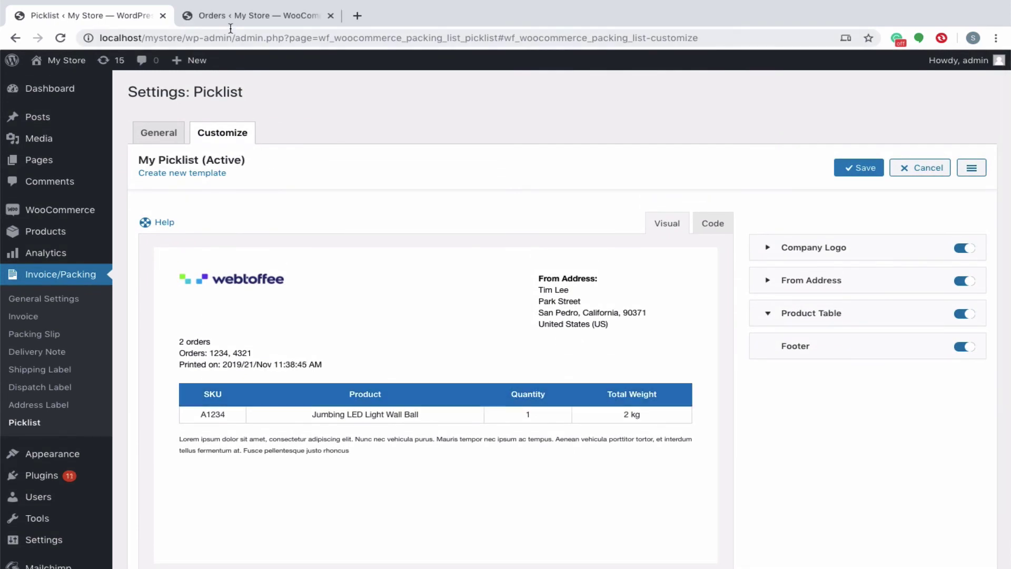
click(232, 16)
Generate a Print Picklist bulk action for orders 2799, 2783 and 2749, cancelling the print dialog.
click(142, 256)
click(142, 293)
click(142, 330)
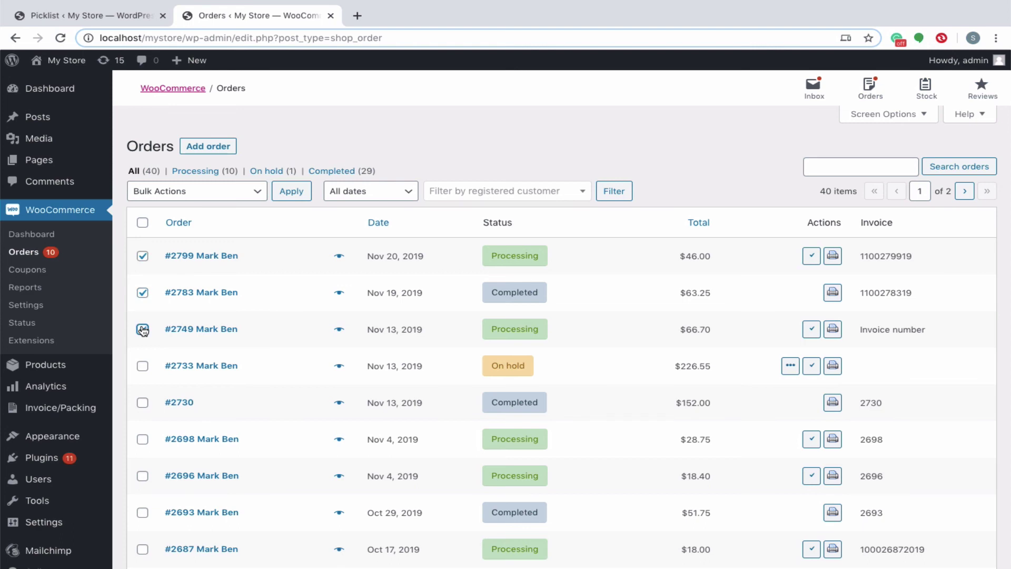
click(232, 196)
click(231, 289)
click(291, 191)
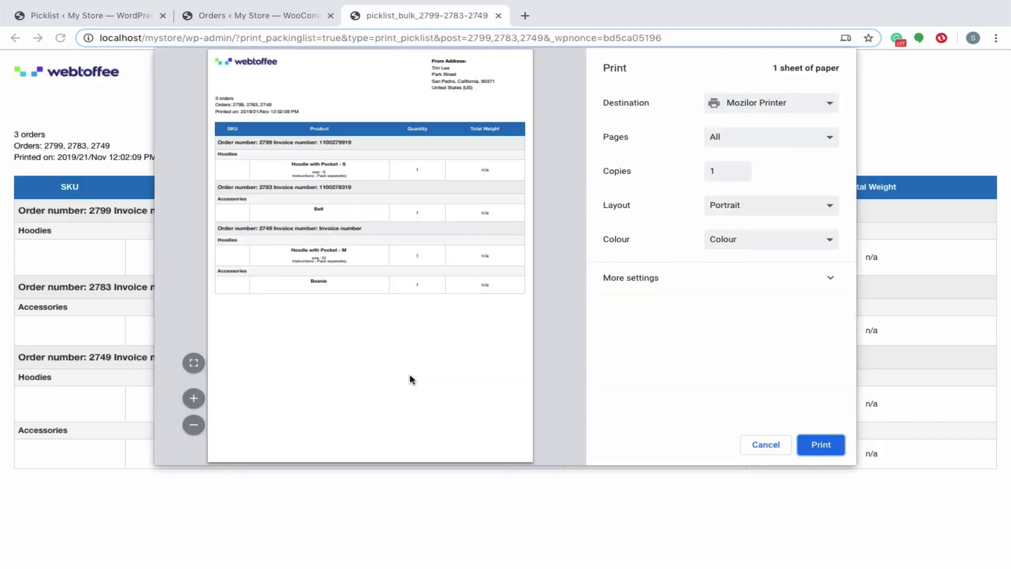
click(766, 446)
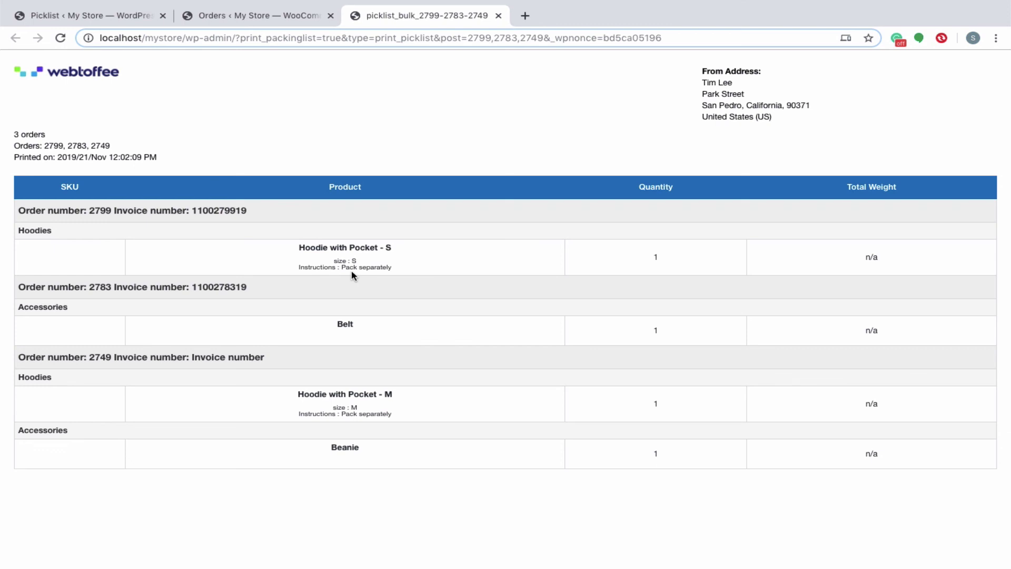
click(131, 21)
Set Group by order to No and regenerate the picklist so items combine by category.
click(363, 241)
click(908, 452)
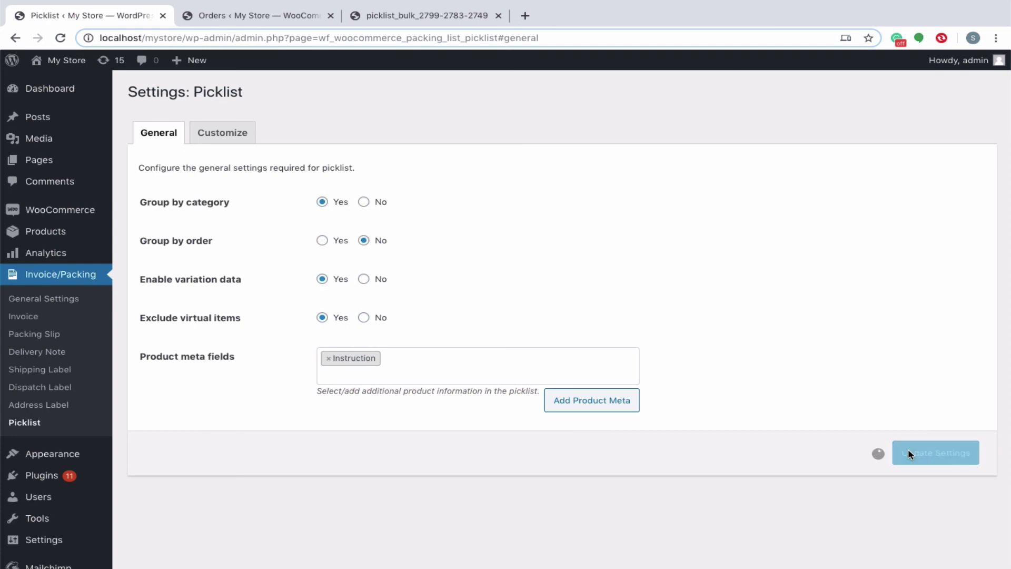
click(438, 24)
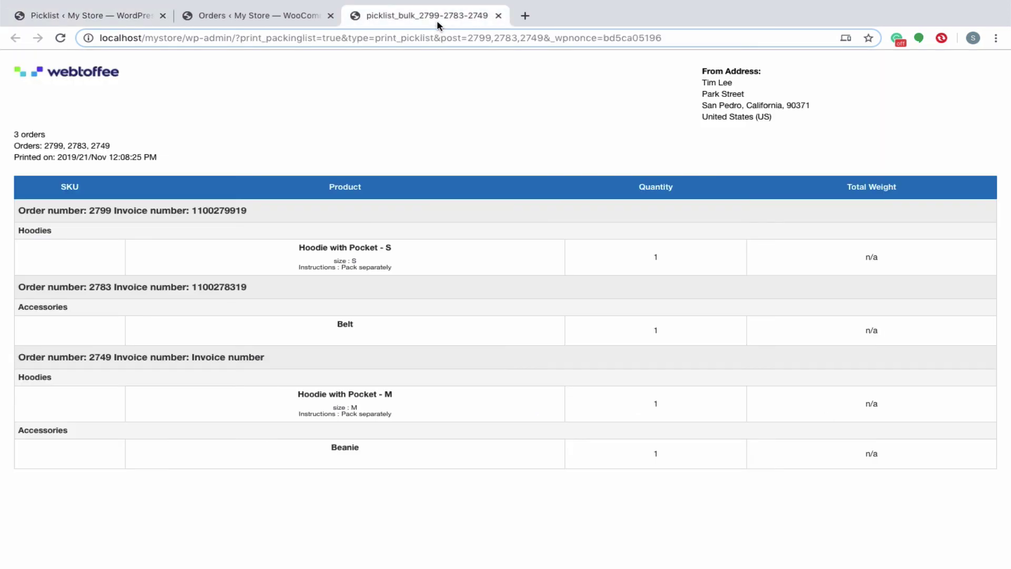
key(ctrl+r)
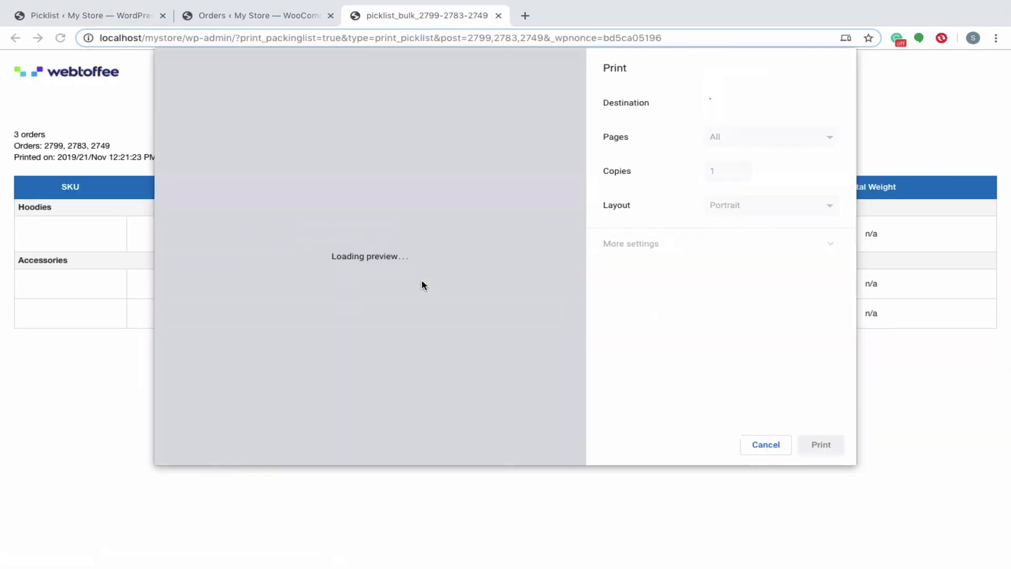
click(766, 443)
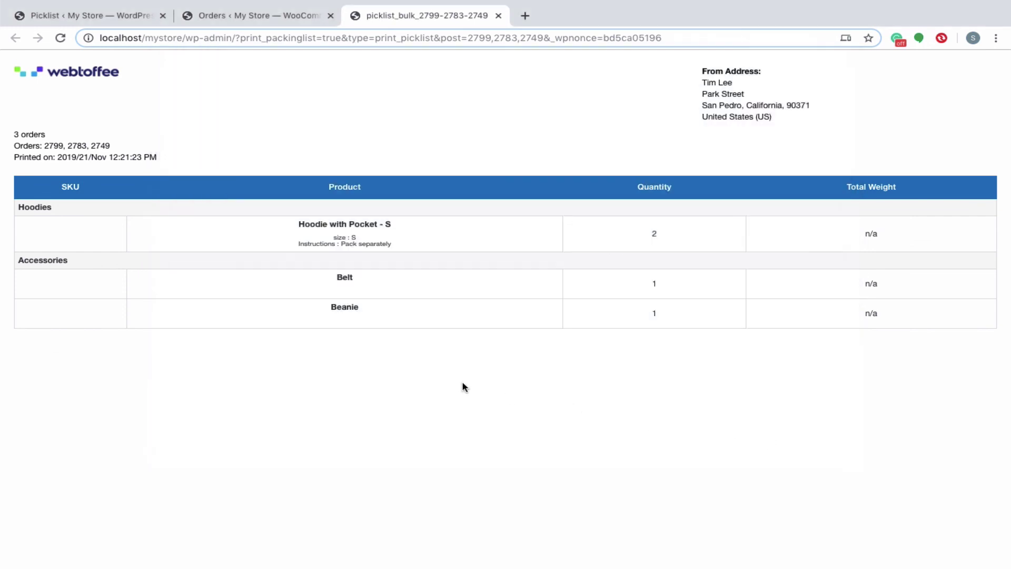
drag(46, 136, 5, 140)
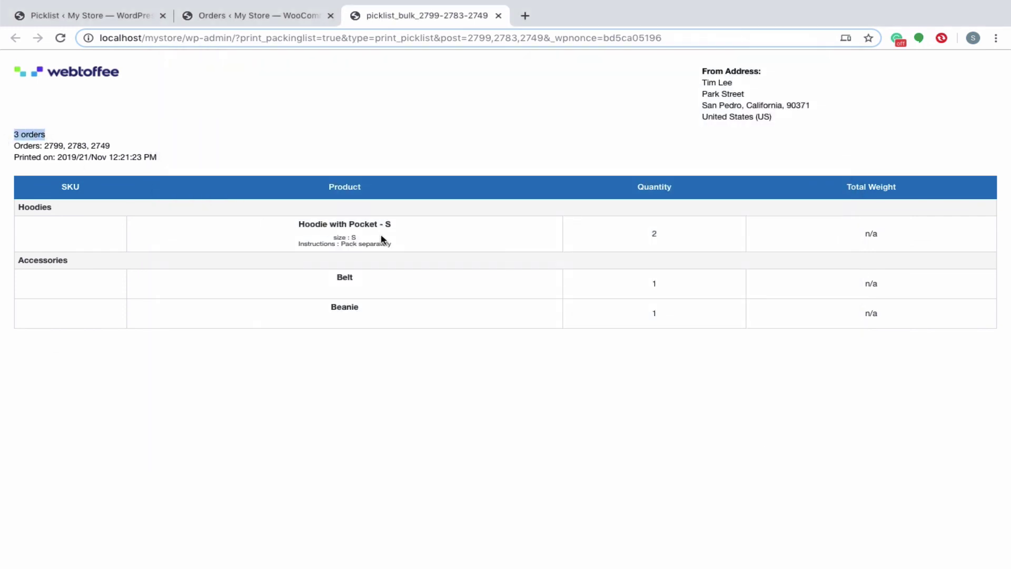